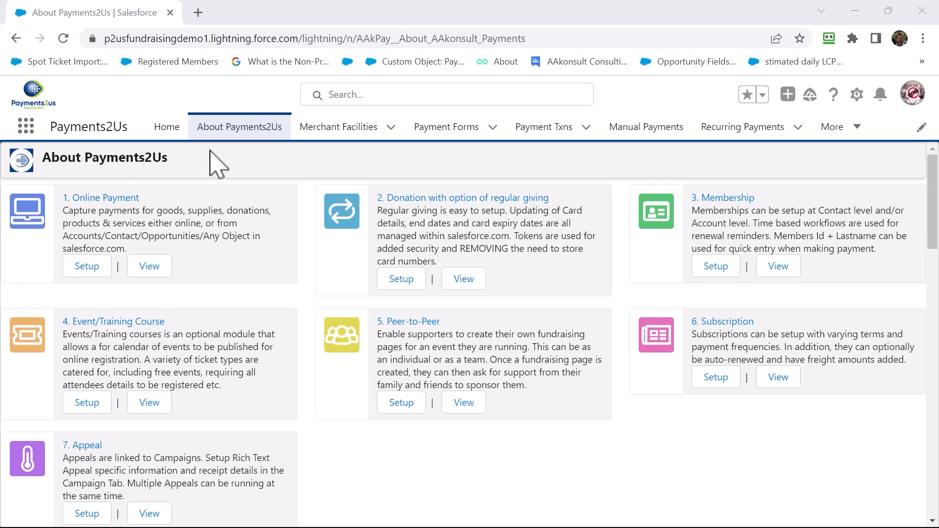
- Go to Import Files and start a new import file
click(835, 128)
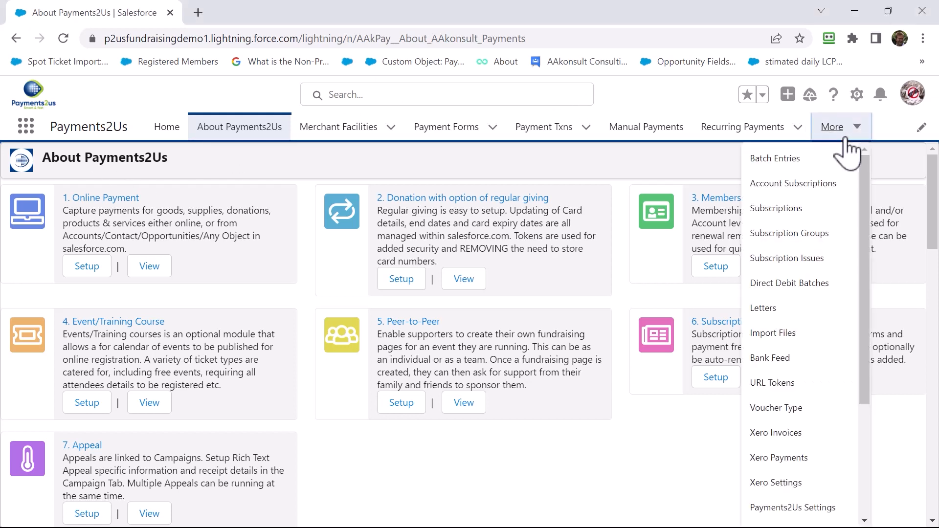
click(788, 335)
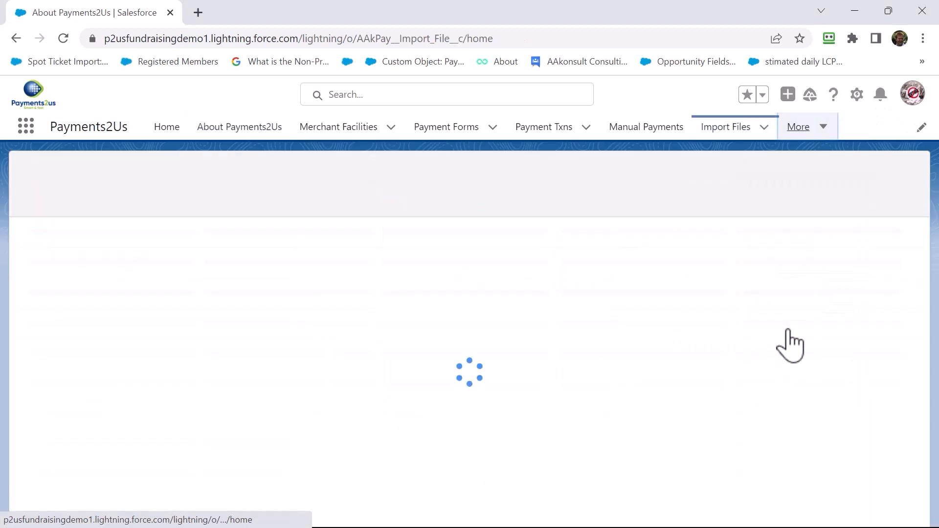
click(839, 171)
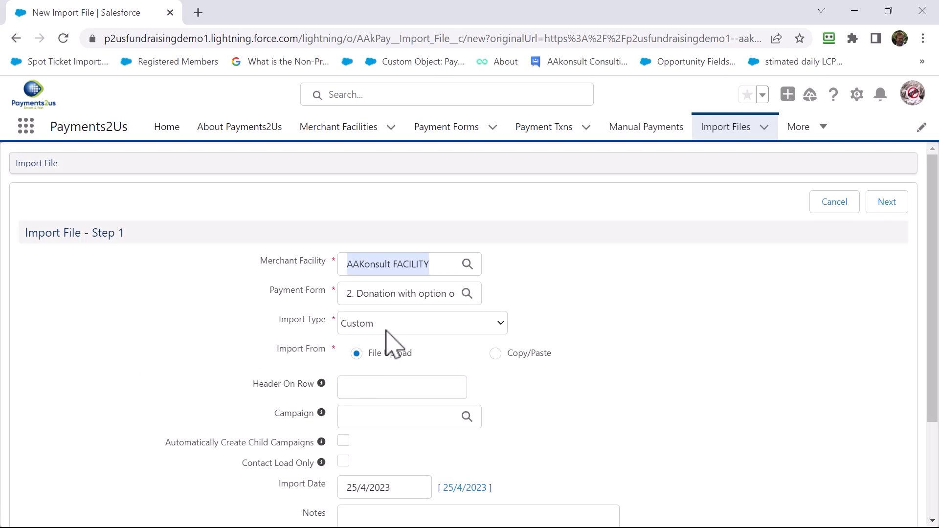
- View the Import Type choices for the new import file, keeping Custom selected
scroll(388, 341, down, 1)
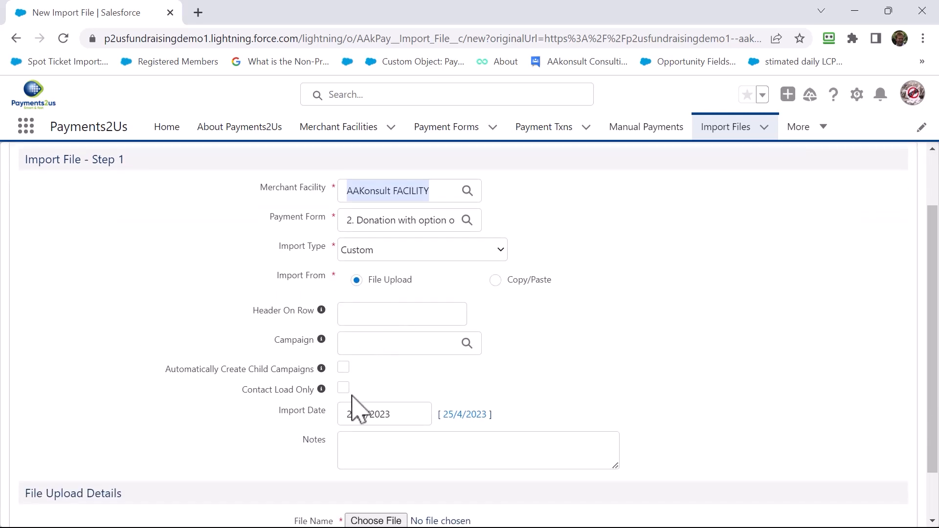
click(397, 255)
click(398, 255)
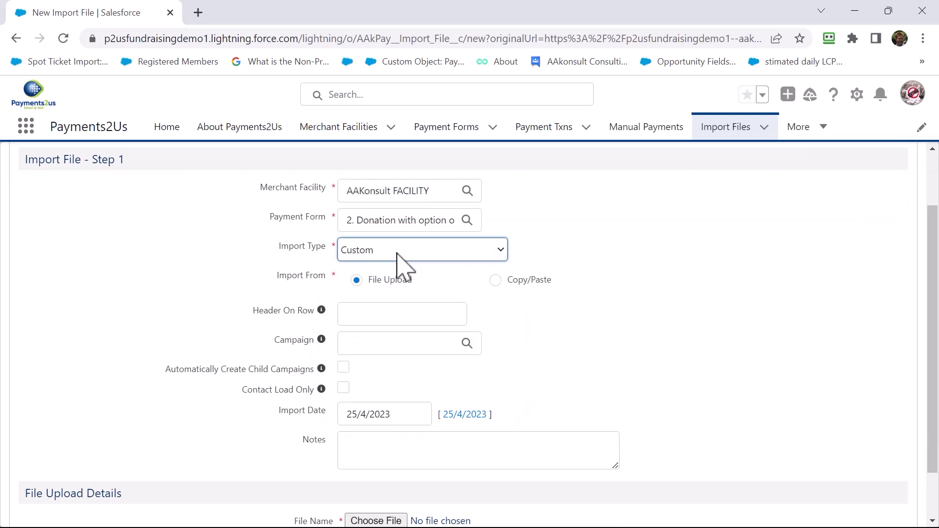
- Start choosing the file to upload and browse to the Import File folder inside Payments
scroll(439, 356, down, 1)
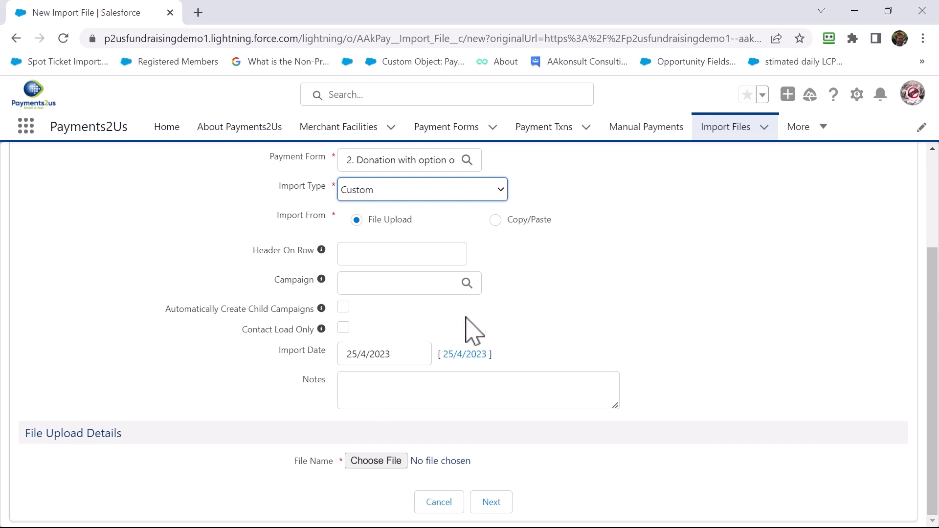
click(385, 460)
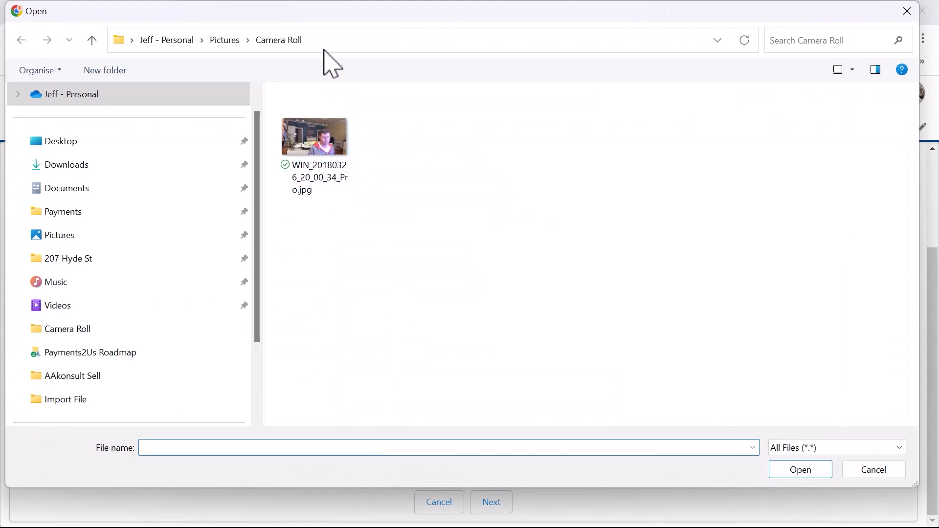
scroll(158, 227, down, 3)
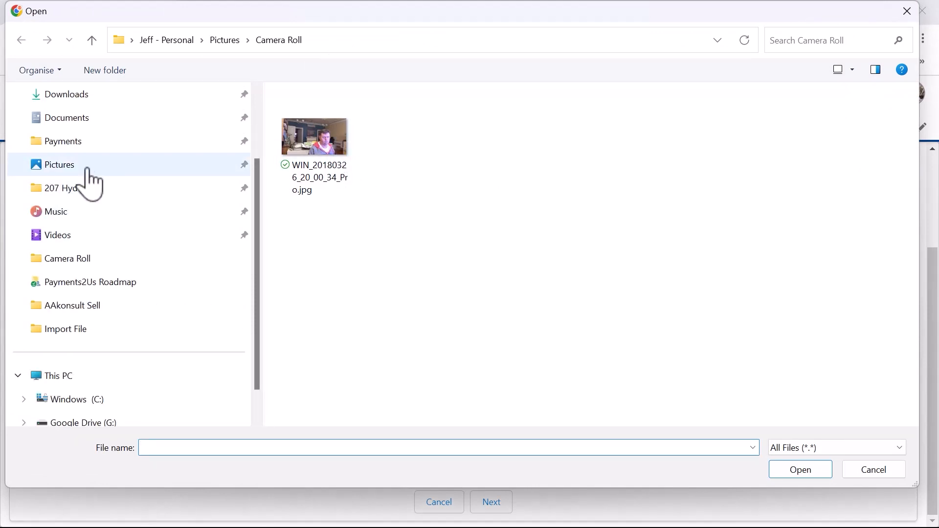
click(65, 142)
click(318, 231)
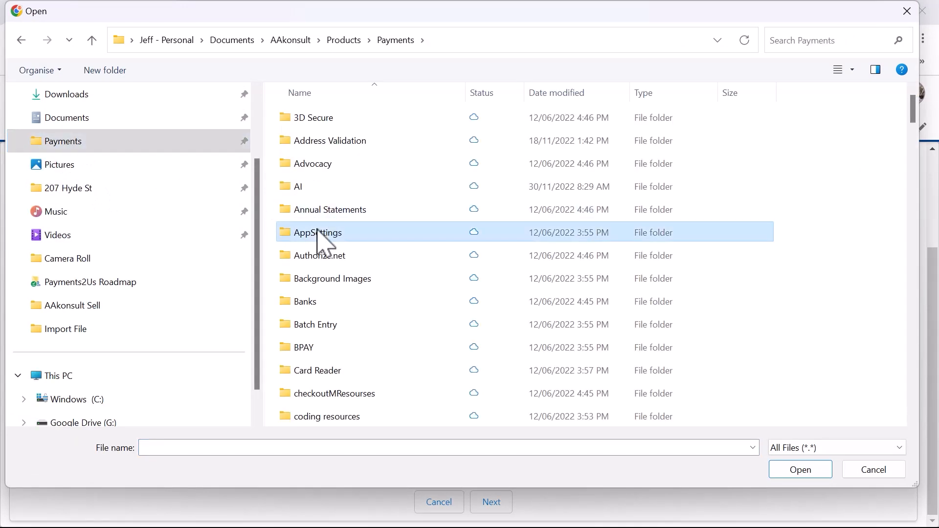
key(i)
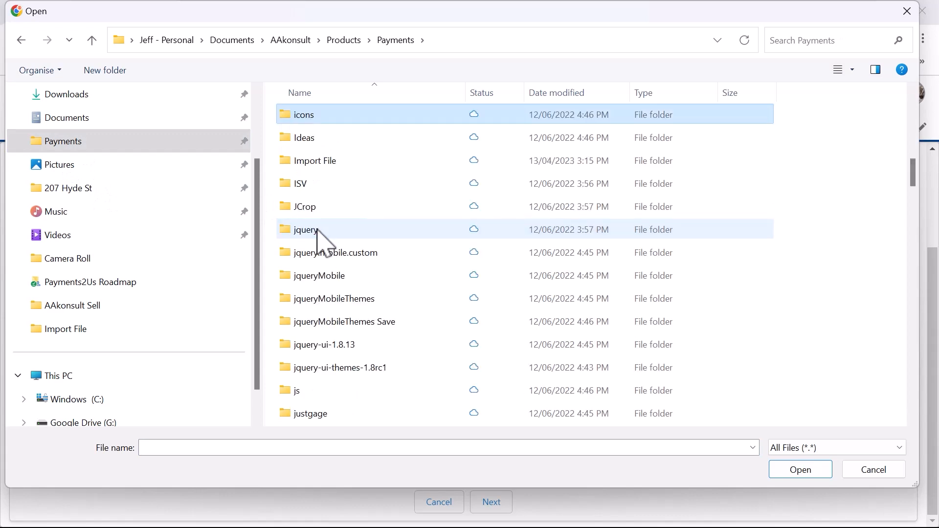
double_click(327, 161)
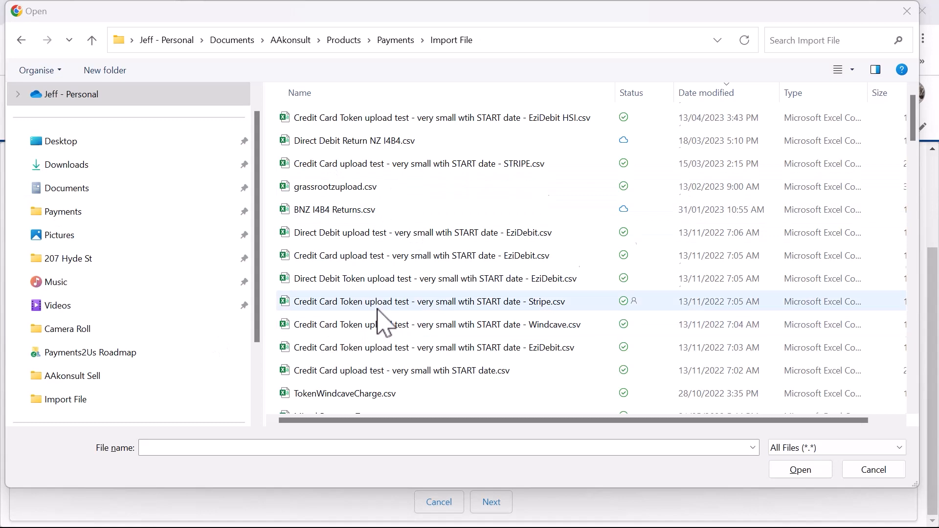
- Sort the folder's files by name and choose EverydayHero jeff.csv as the upload file
scroll(380, 313, down, 1)
scroll(377, 313, down, 4)
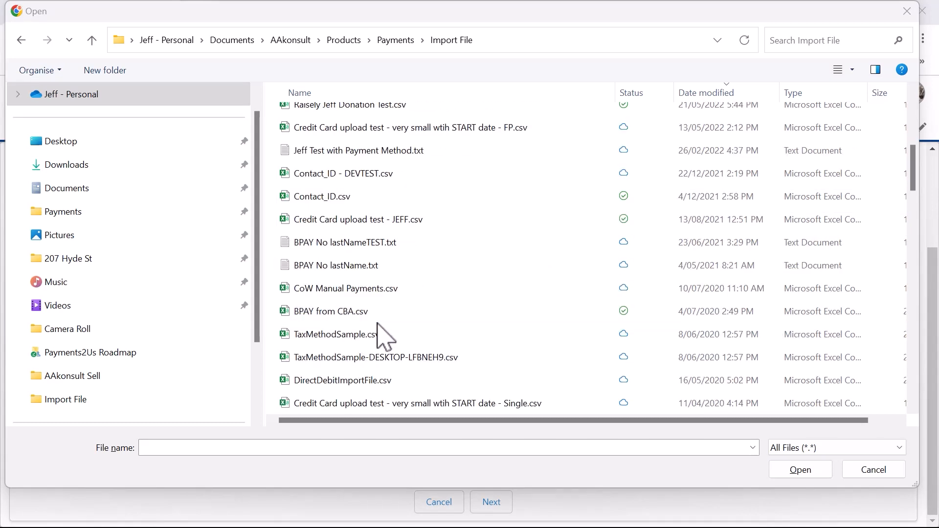
scroll(383, 336, down, 2)
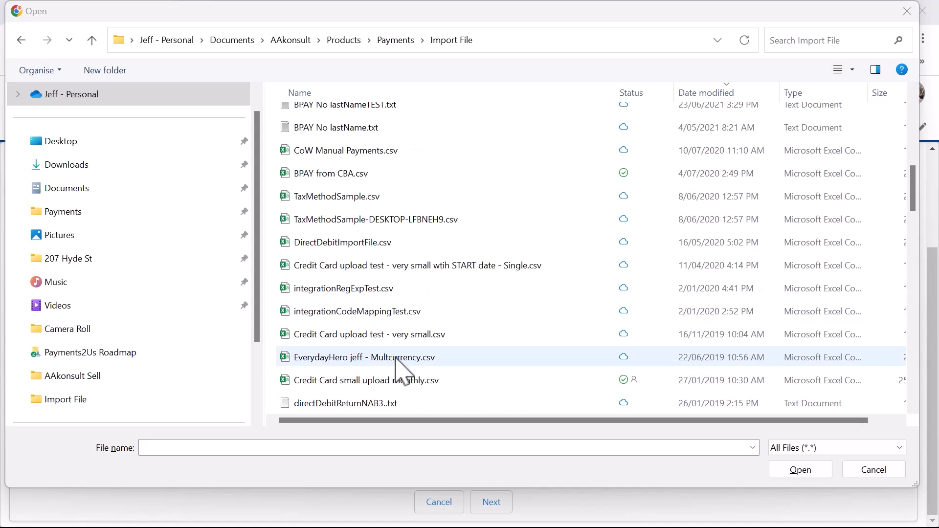
scroll(394, 366, down, 2)
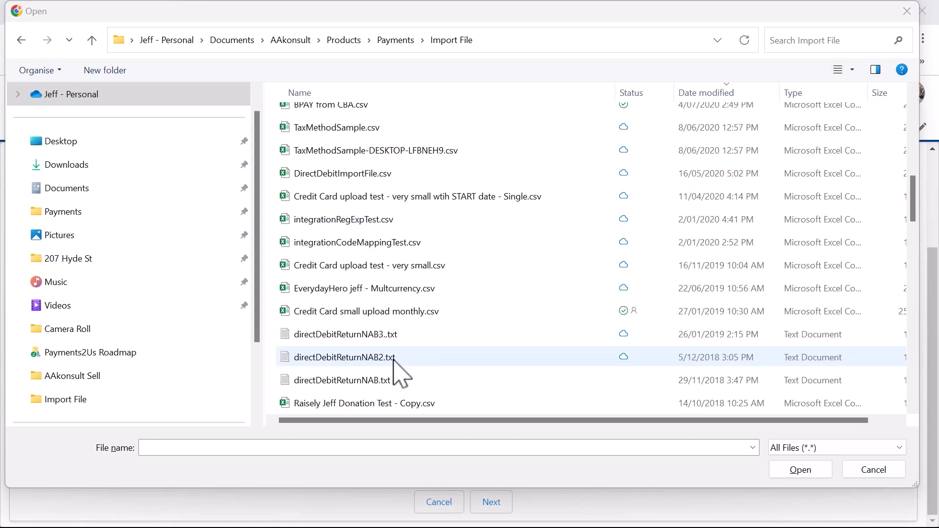
click(350, 94)
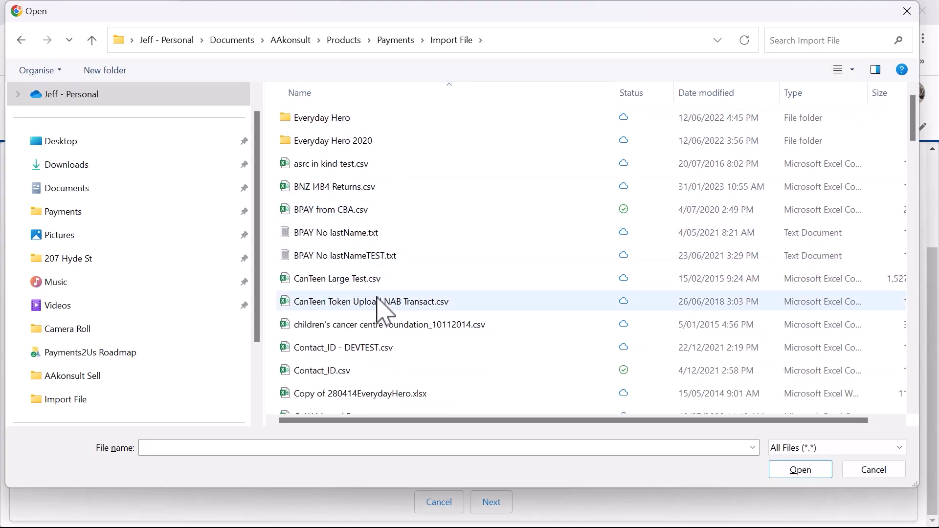
scroll(372, 348, down, 3)
scroll(366, 350, down, 9)
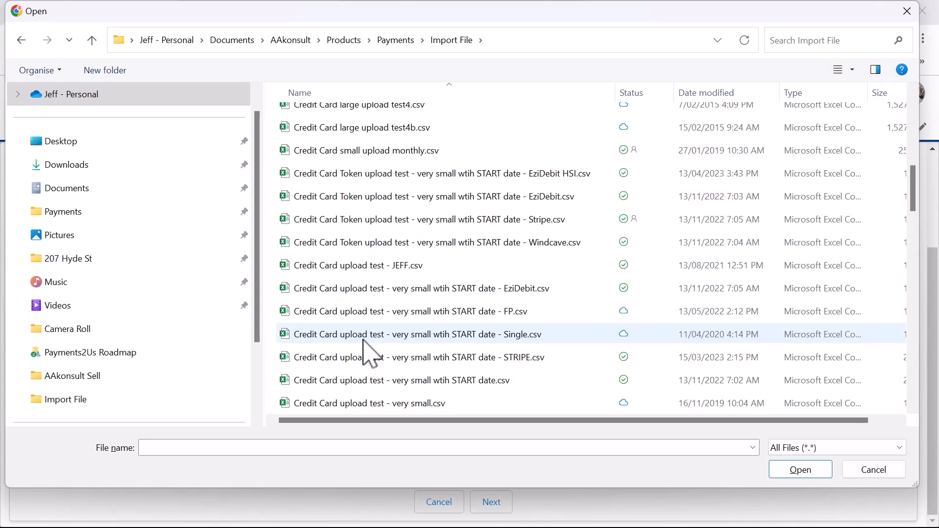
scroll(363, 344, down, 1)
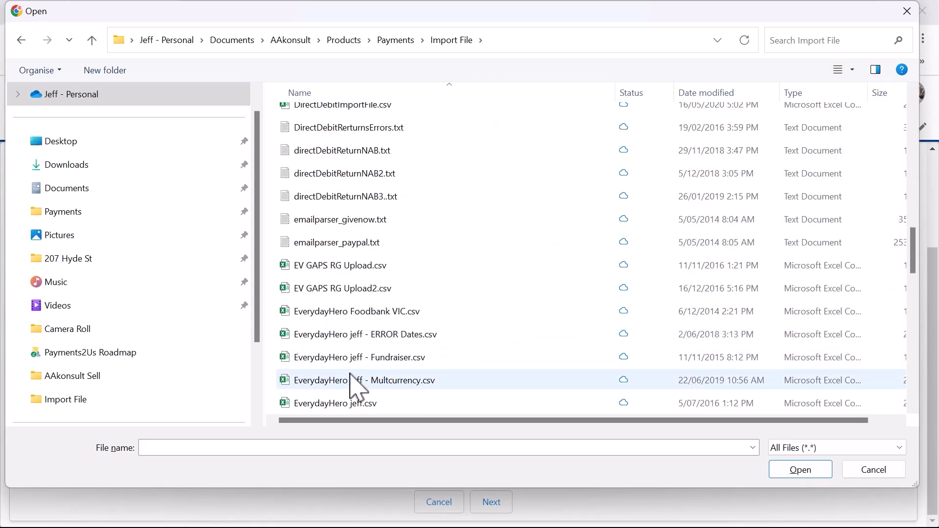
click(338, 404)
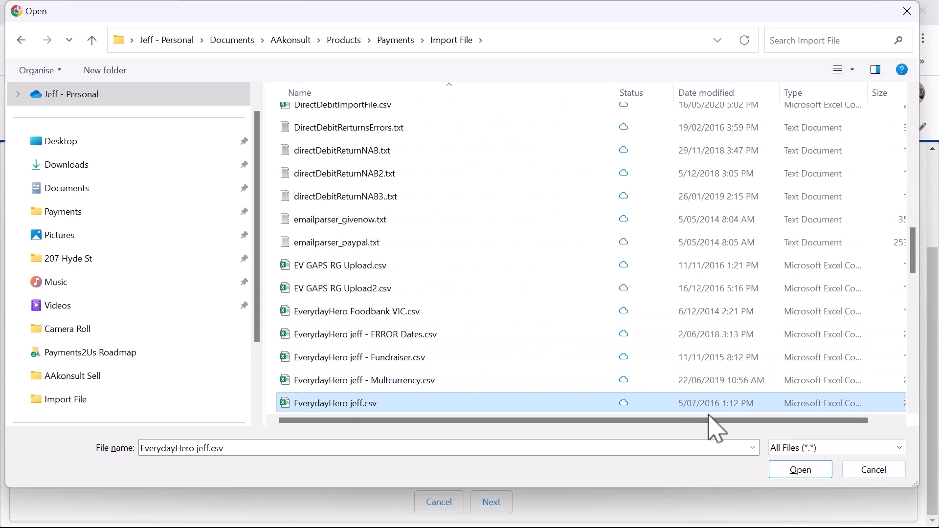
click(799, 471)
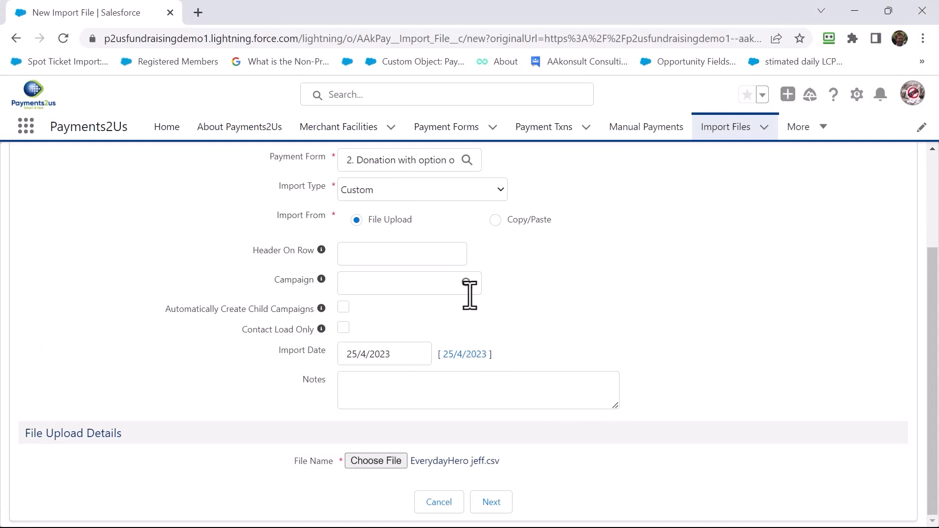
- Switch to File Explorer and open EverydayHero.csv from the Import File folder in Excel
key(alt+Tab)
key(alt+Tab)
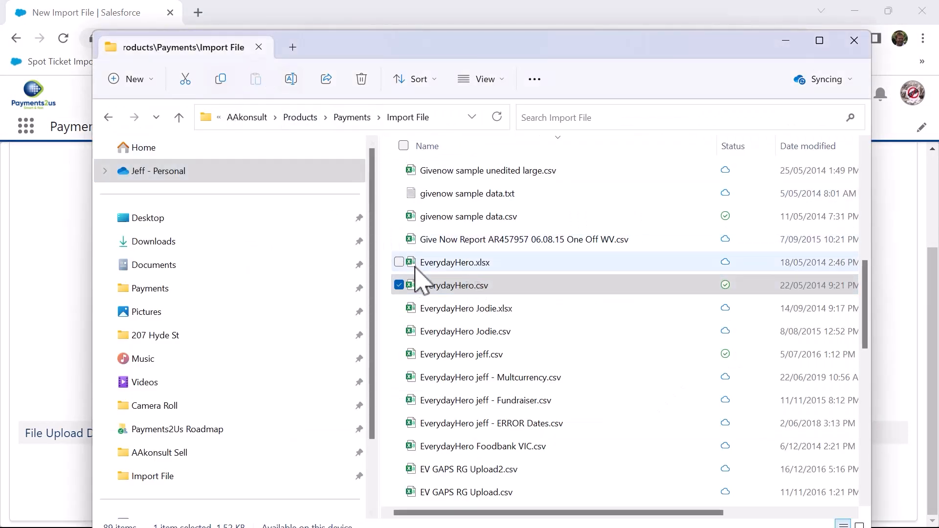
click(440, 289)
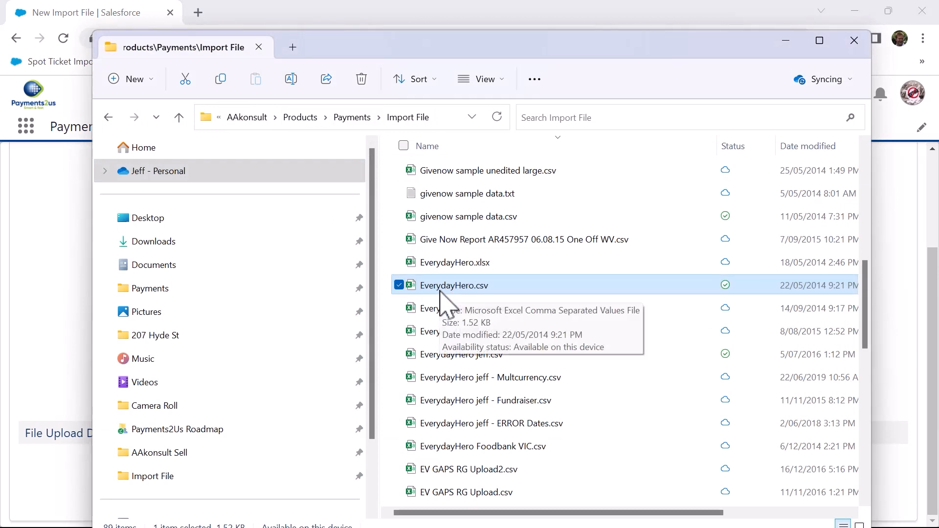
right_click(440, 292)
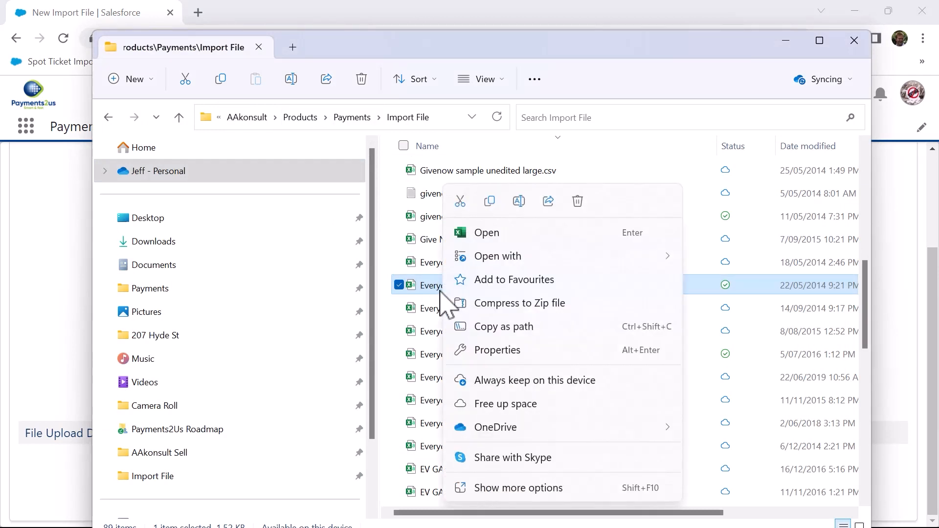
click(430, 290)
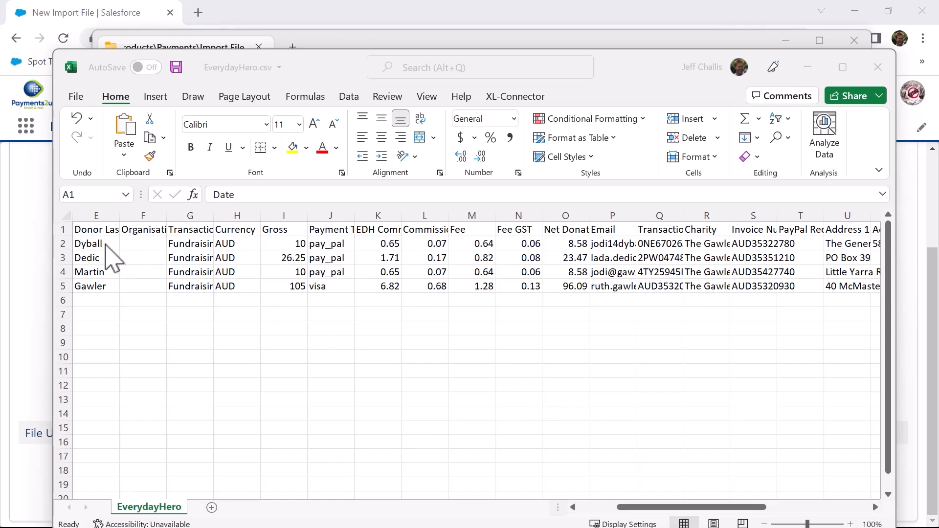
- Examine all donation columns in EverydayHero.csv, close it without saving, and return to the import form in Chrome
click(636, 508)
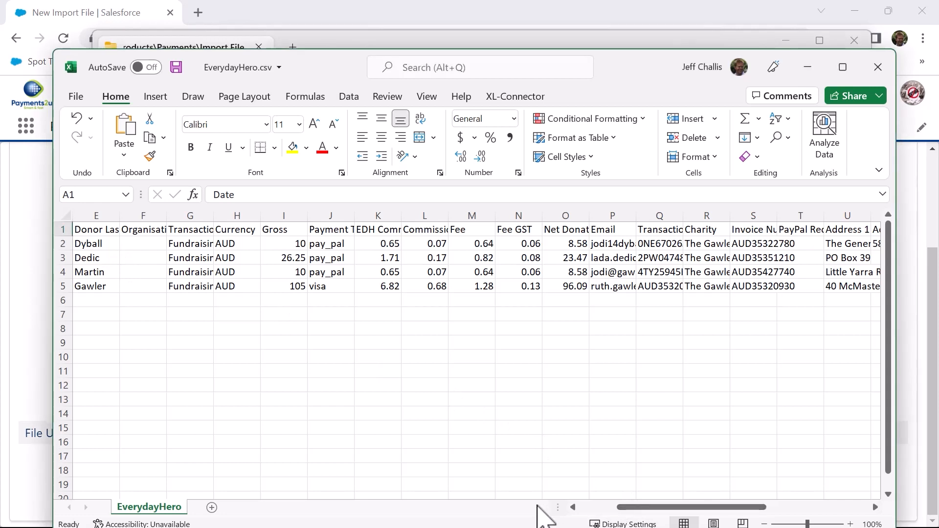
click(597, 508)
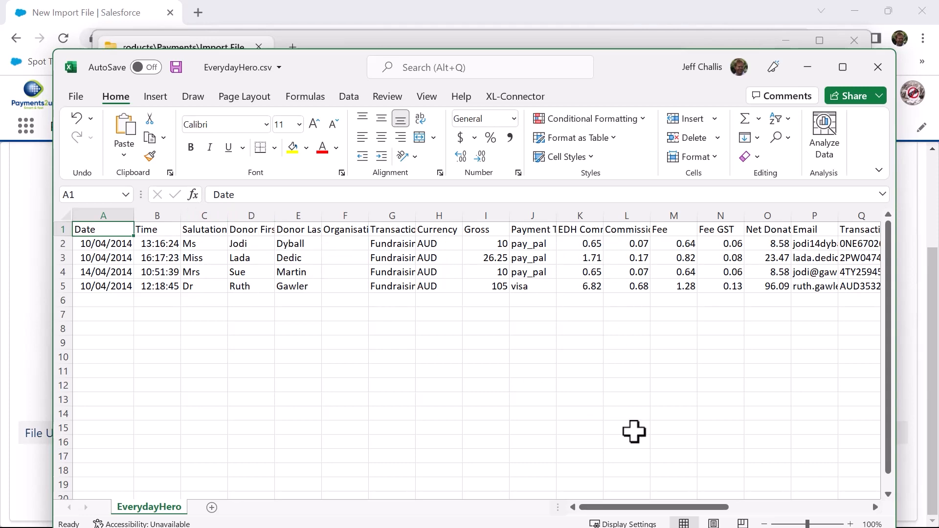
drag(711, 507, 860, 509)
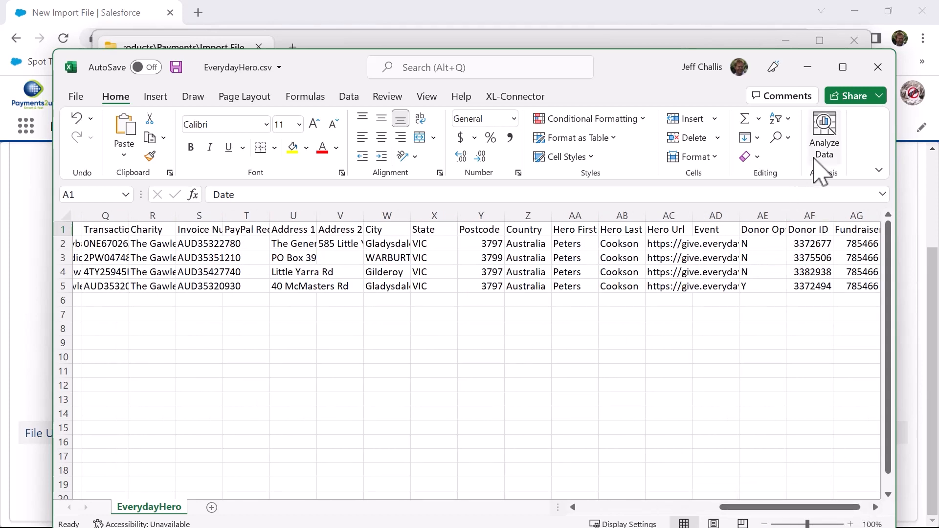
click(874, 71)
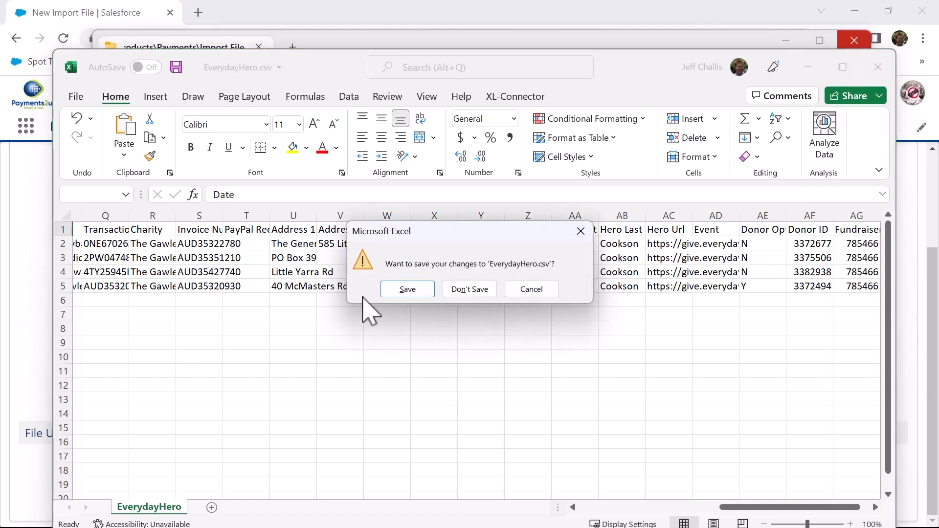
click(469, 289)
click(455, 27)
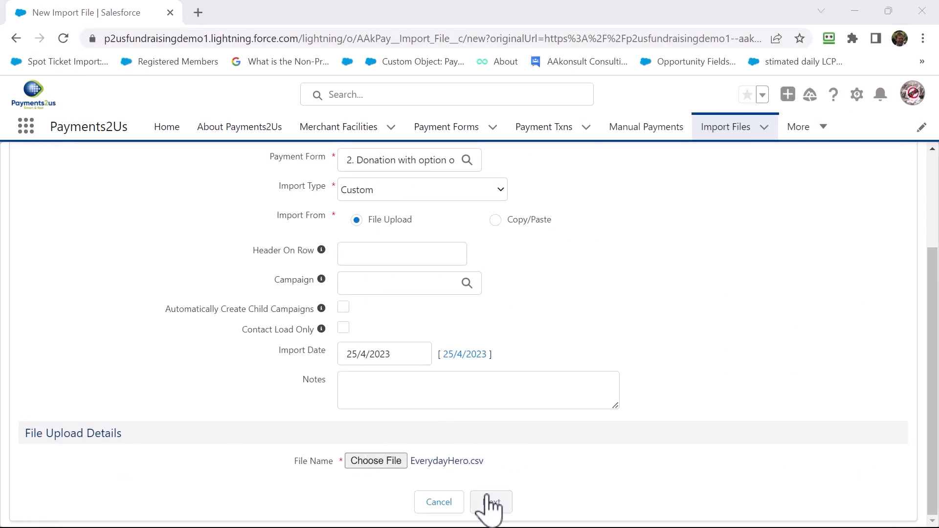
- Proceed to Step 2 of the import and view the uploaded file columns available for the Account No. field
click(491, 507)
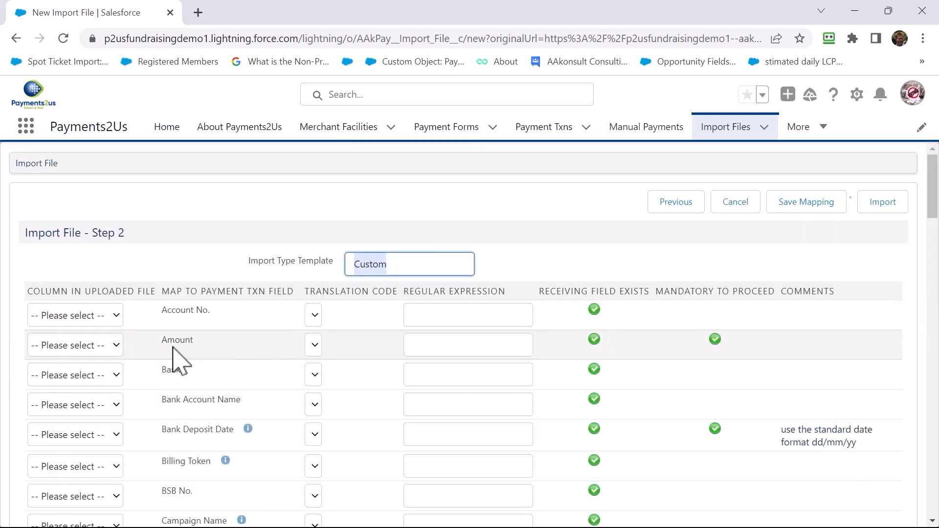
click(86, 323)
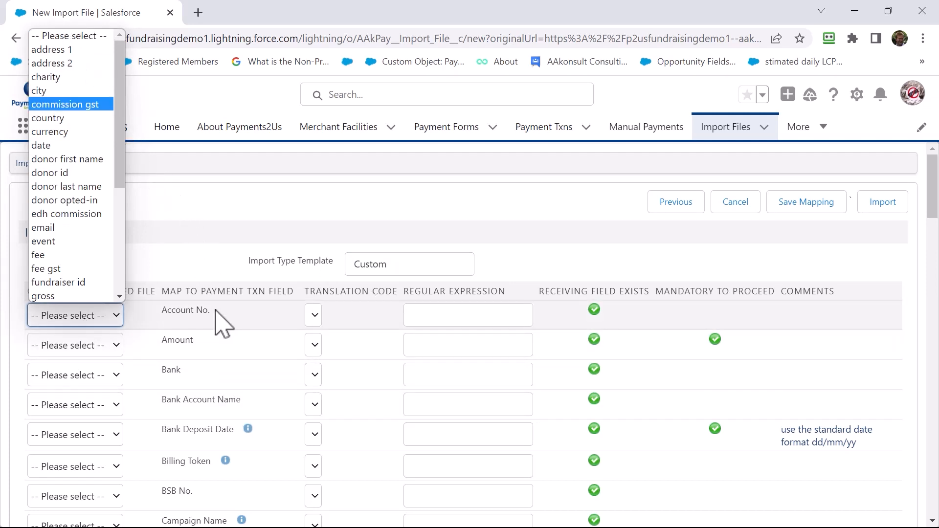
click(212, 249)
- Map the uploaded file's gross column to the Donation Amount field
scroll(230, 345, down, 1)
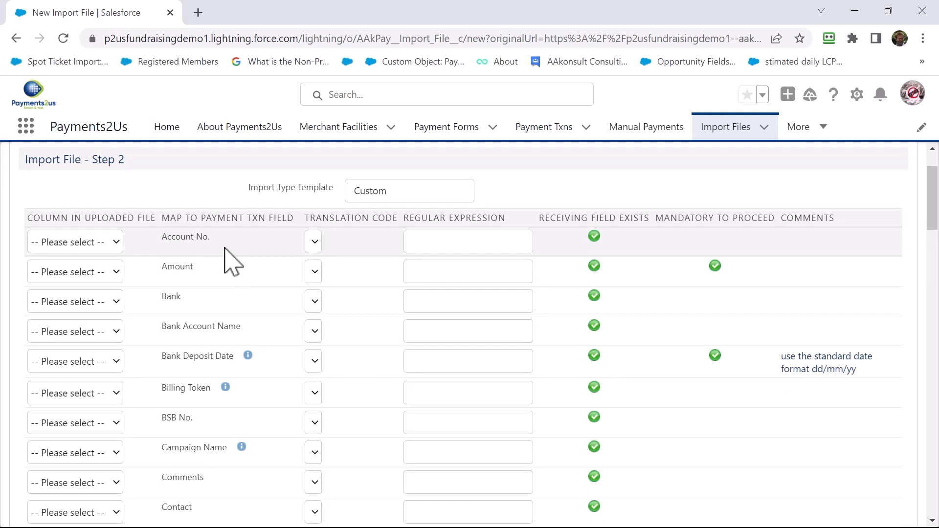
scroll(230, 267, down, 1)
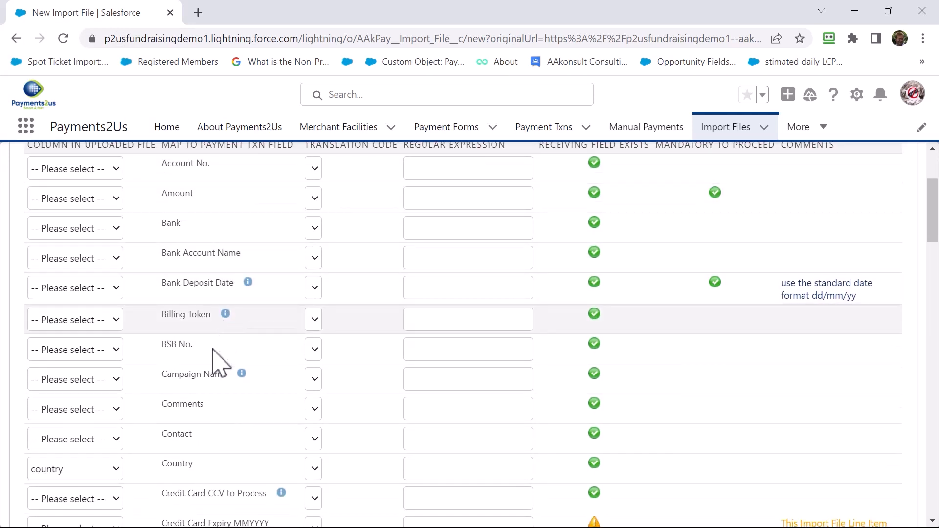
scroll(218, 362, down, 1)
scroll(208, 398, down, 2)
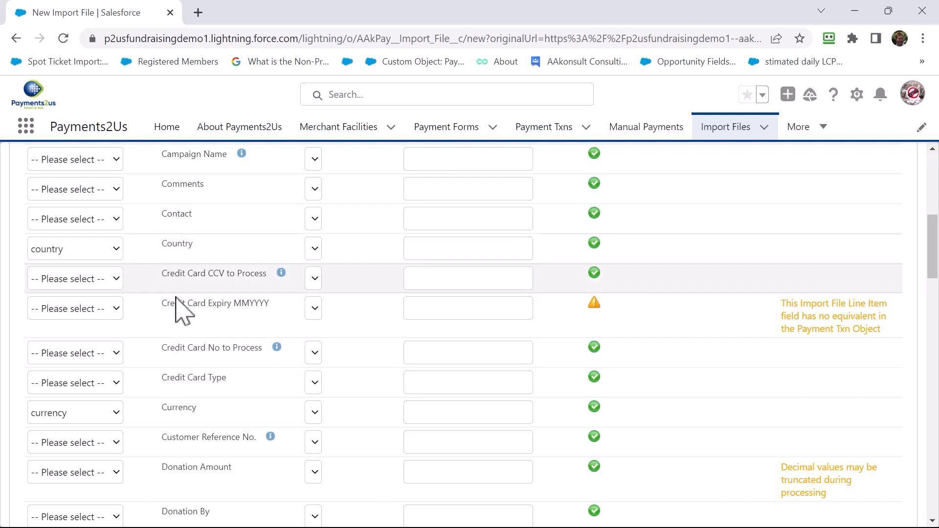
scroll(182, 388, down, 1)
click(112, 401)
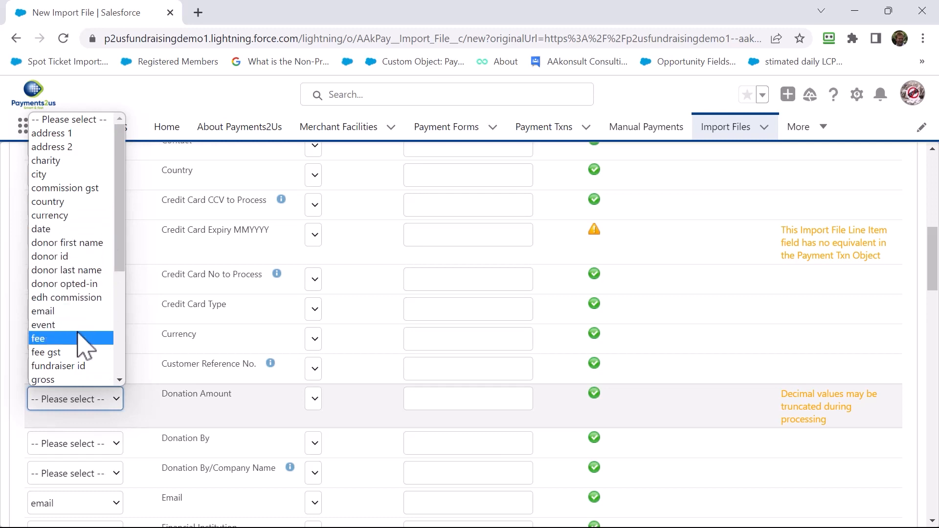
scroll(81, 342, down, 4)
click(73, 233)
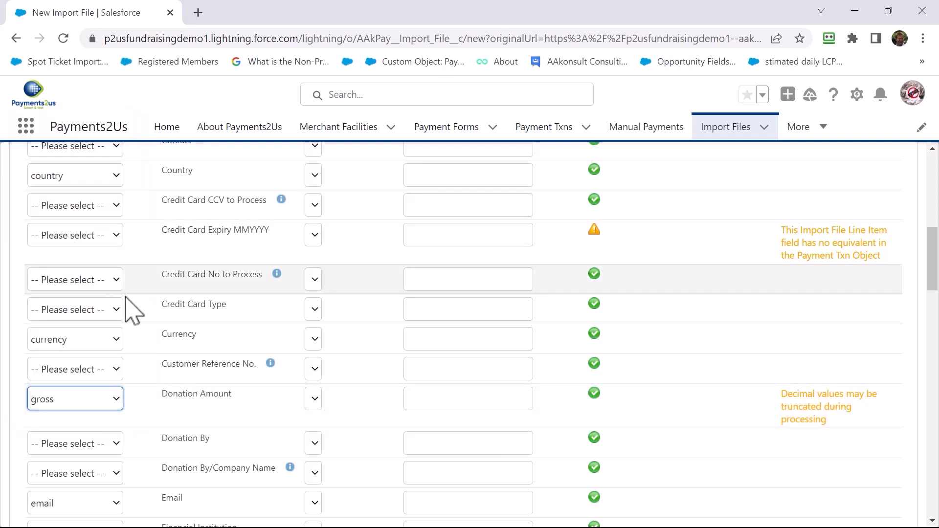
- Map the uploaded file's donor first name column to the First Name field
scroll(206, 372, down, 3)
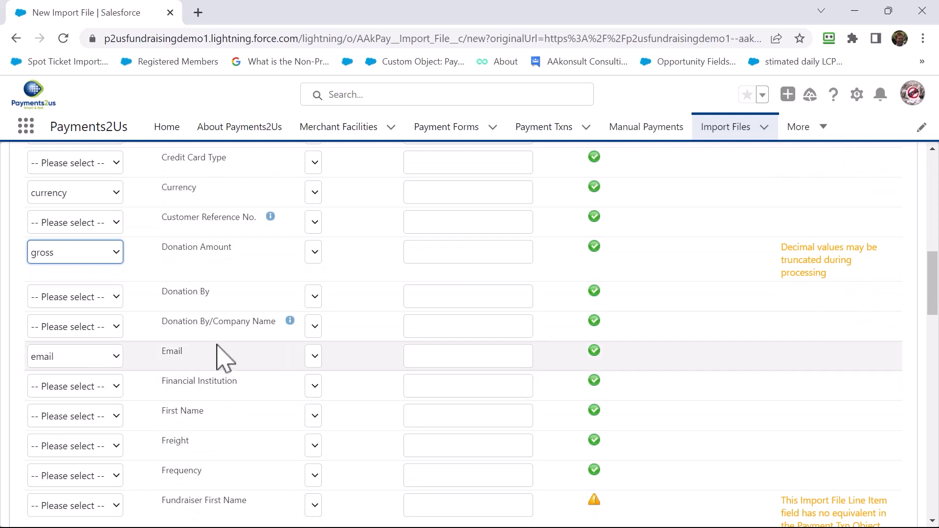
click(108, 421)
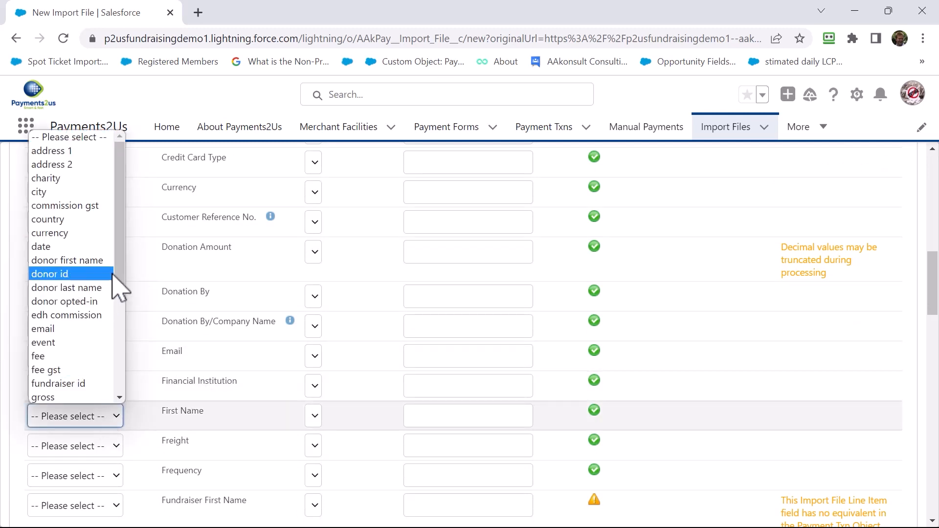
click(98, 260)
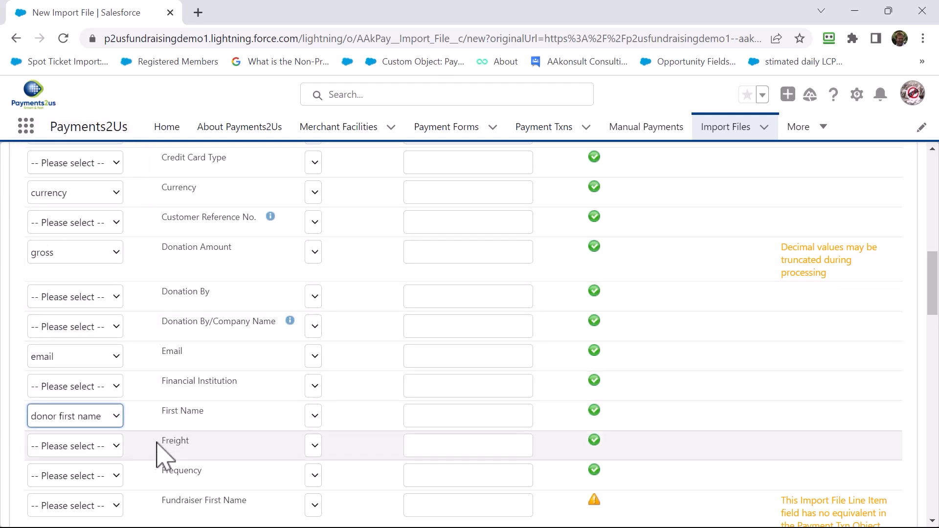
- Map the uploaded file's donor last name column to the Last Name field
scroll(156, 457, down, 2)
scroll(156, 464, down, 1)
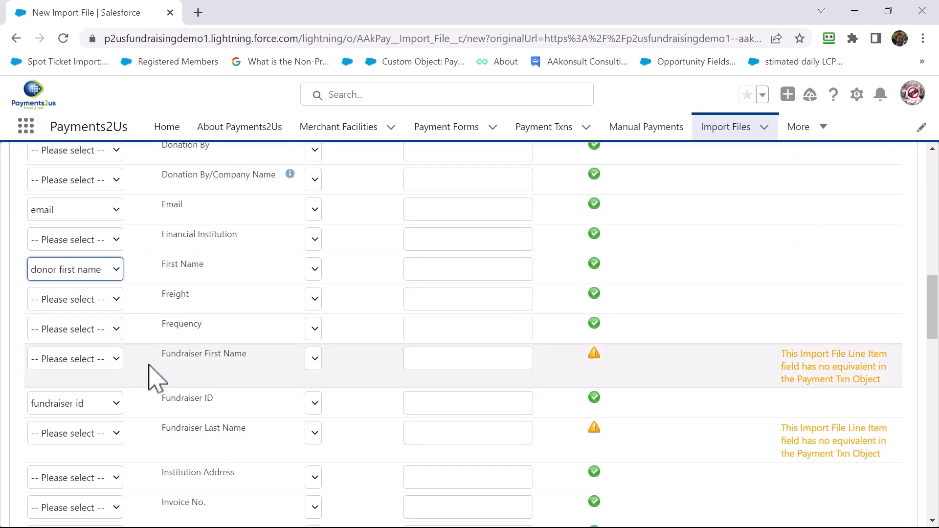
scroll(156, 377, down, 3)
click(109, 393)
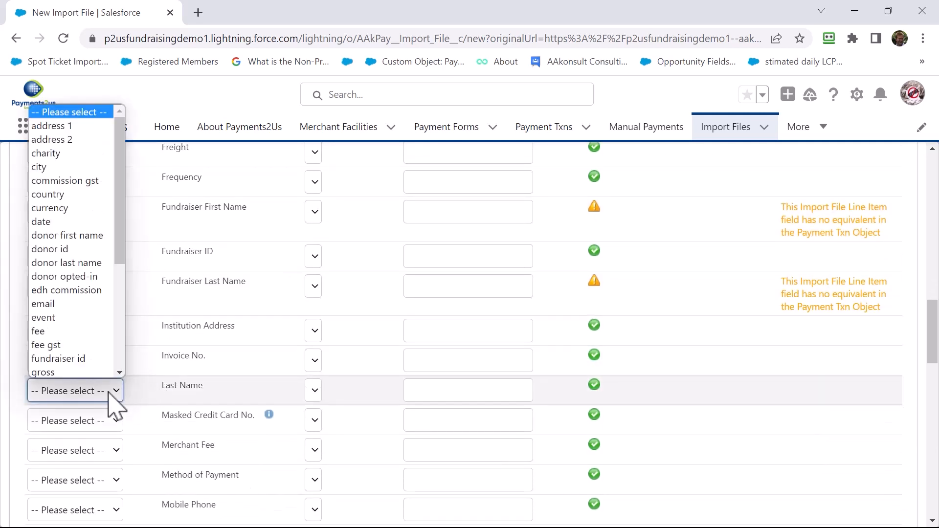
scroll(102, 328, down, 3)
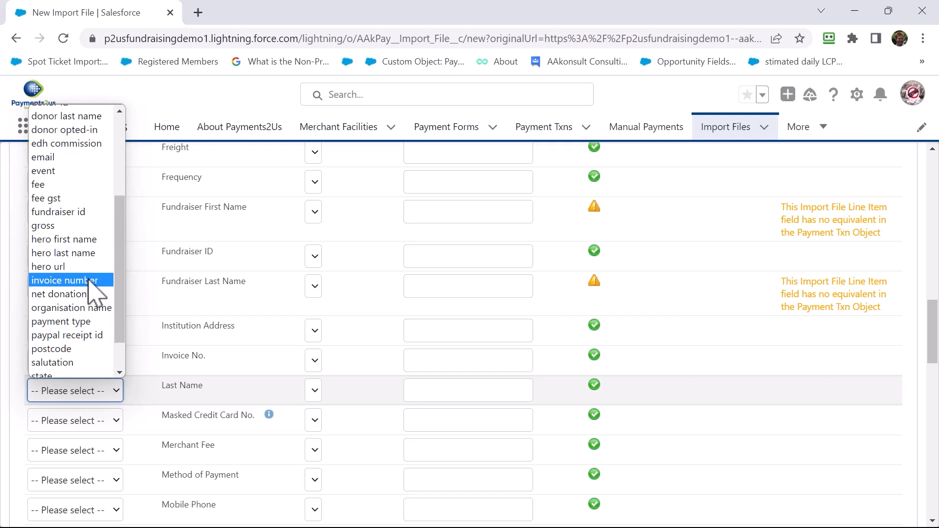
click(98, 116)
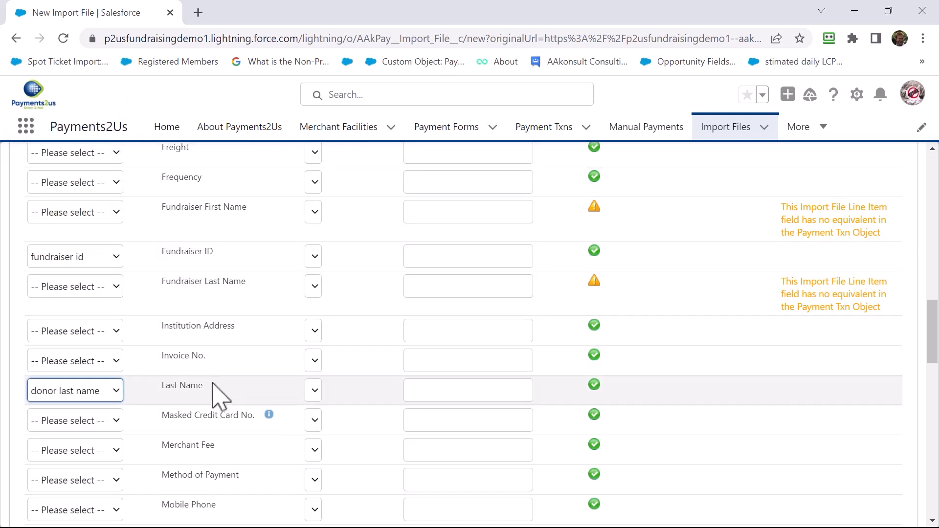
- Map the uploaded file's commission gst column to the Merchant Fee field
scroll(215, 392, down, 2)
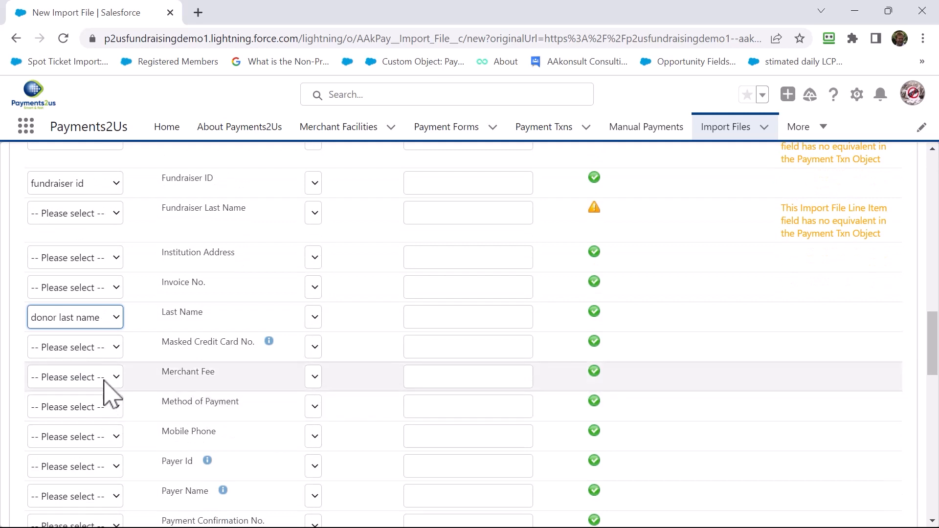
click(104, 382)
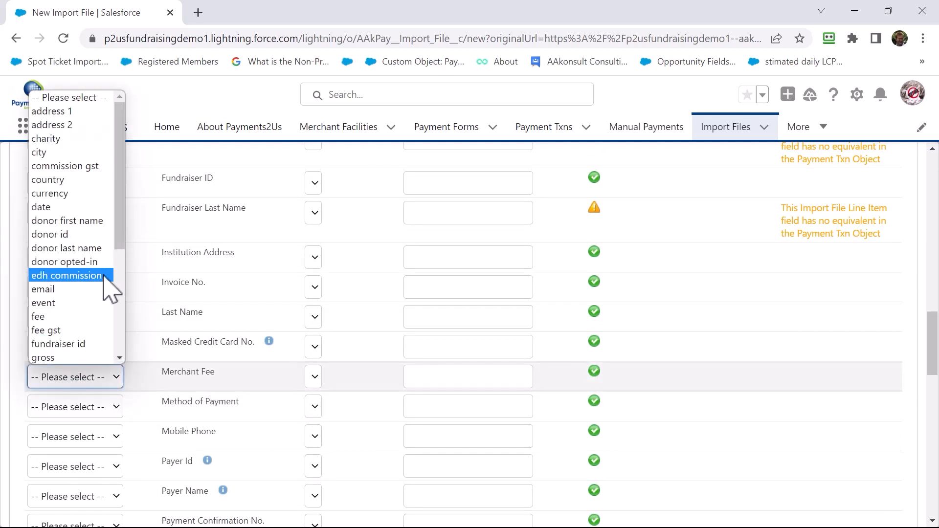
drag(116, 231, 121, 332)
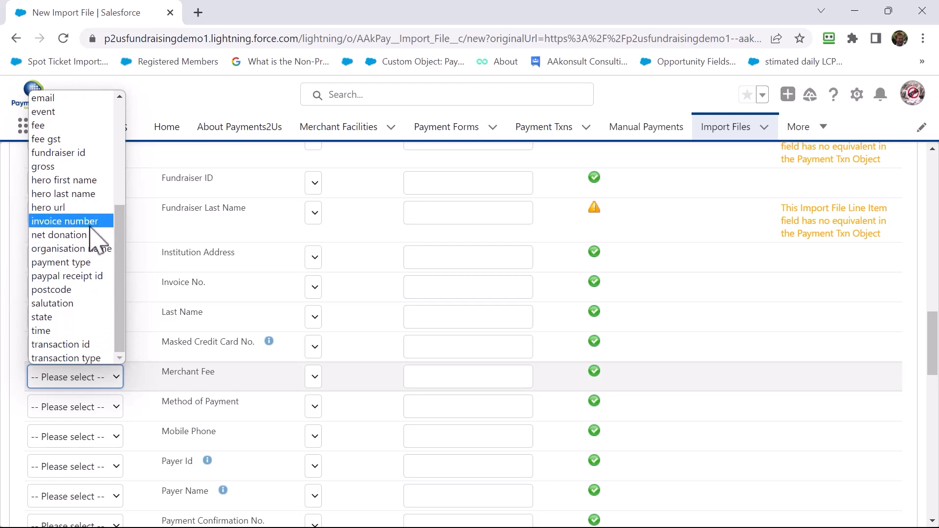
scroll(96, 223, up, 4)
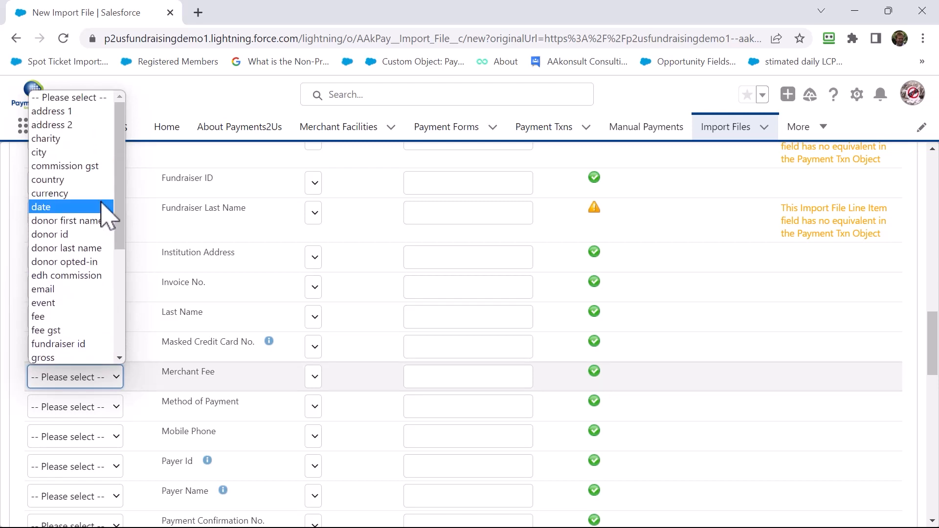
click(84, 167)
- Examine the uploaded file columns available for the Mobile Phone and Street fields and review the remaining mapping rows without assigning columns
scroll(221, 352, down, 3)
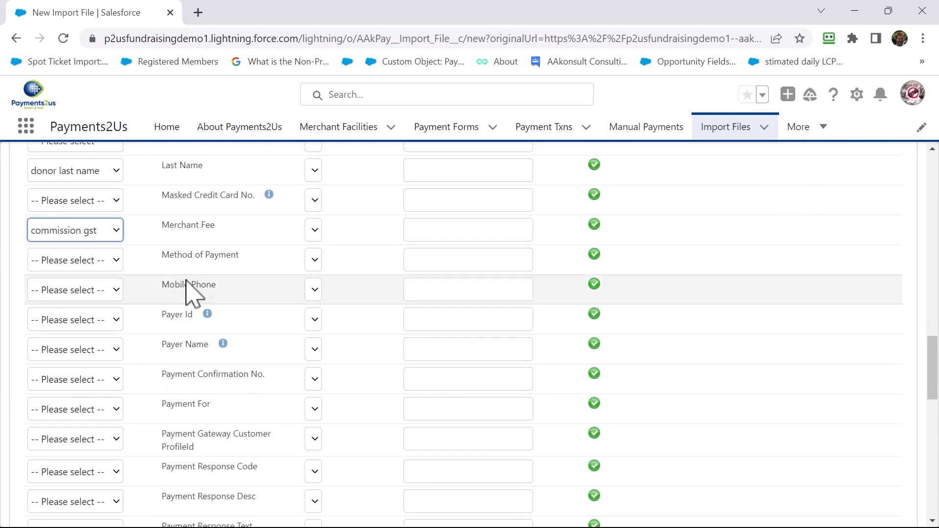
click(100, 291)
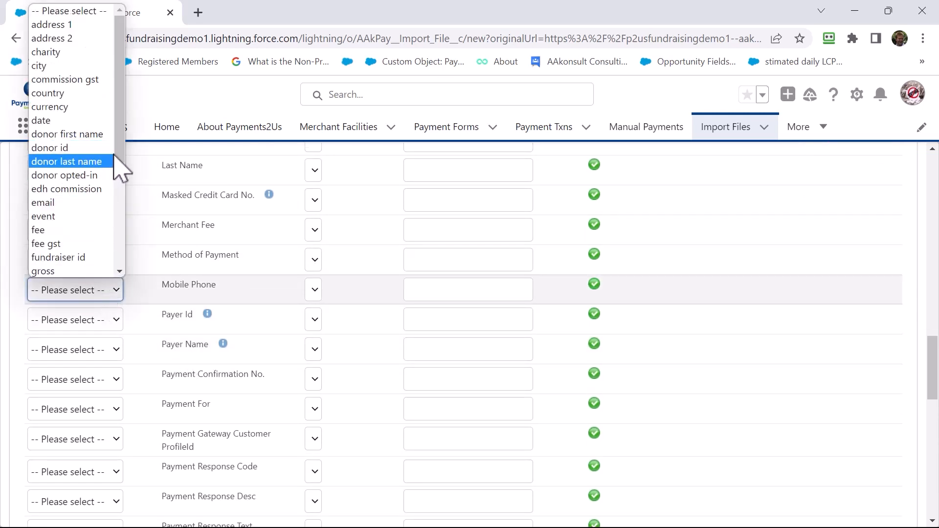
drag(119, 168, 131, 267)
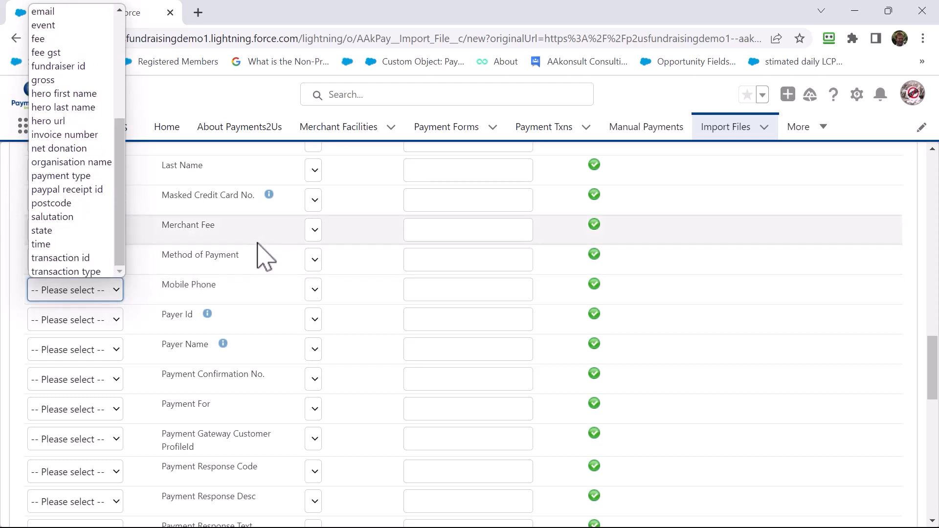
click(276, 262)
scroll(216, 325, down, 10)
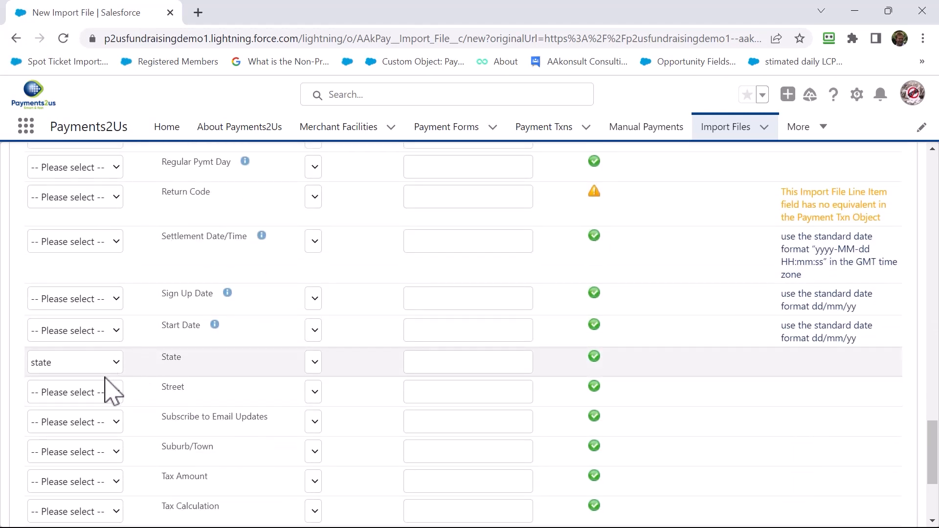
scroll(113, 396, down, 2)
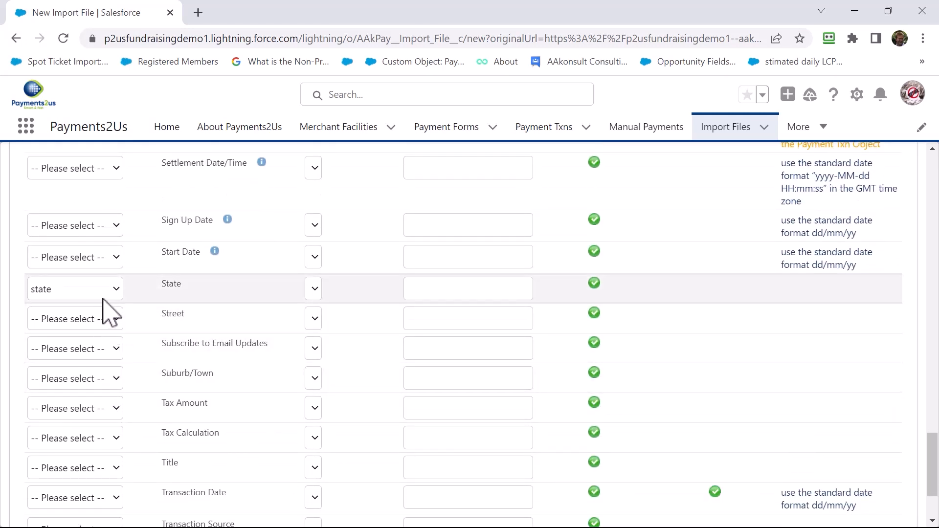
click(106, 316)
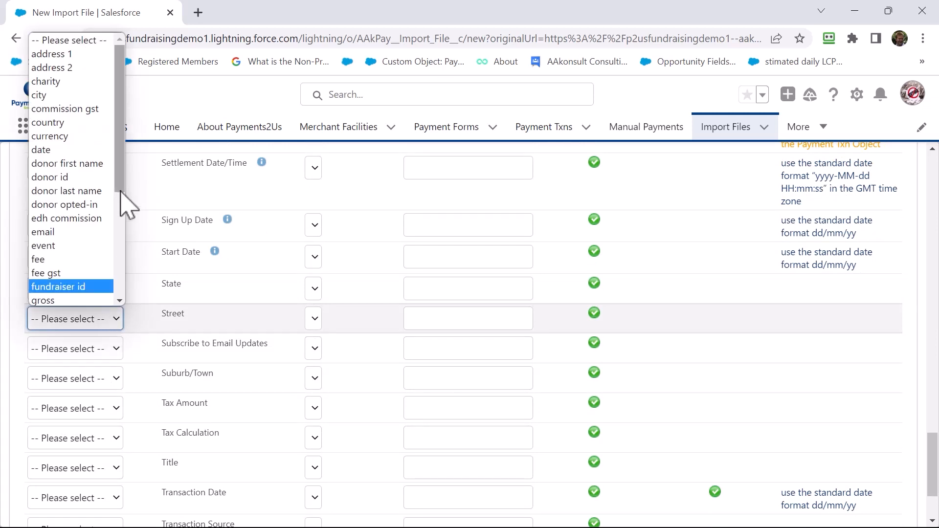
drag(120, 192, 128, 229)
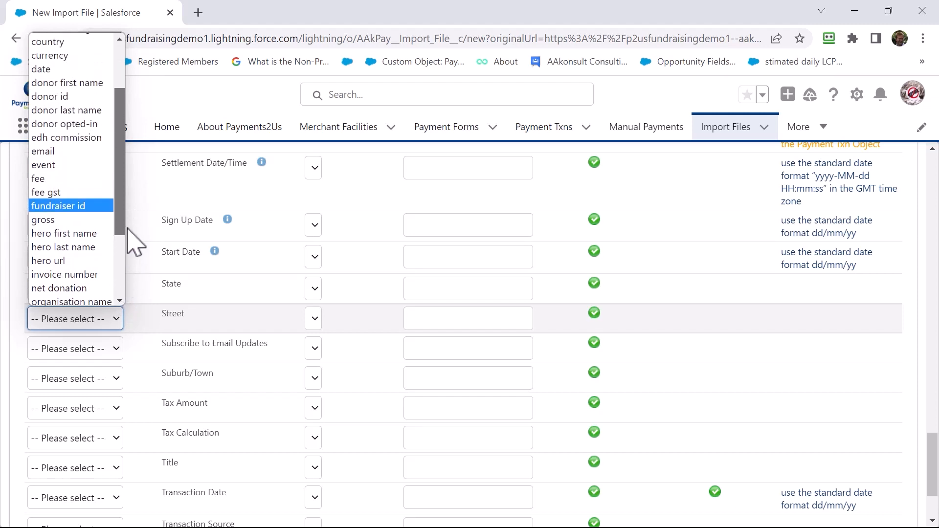
drag(131, 239, 137, 287)
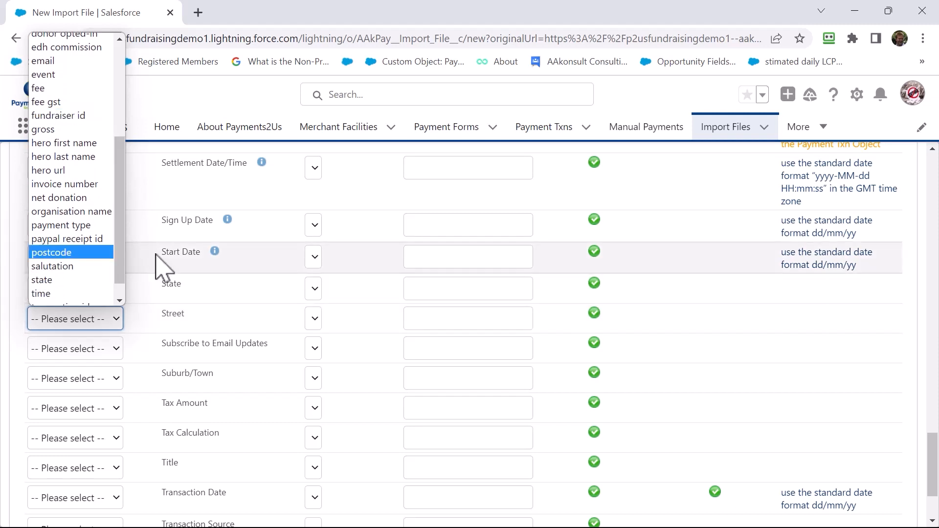
scroll(178, 436, down, 1)
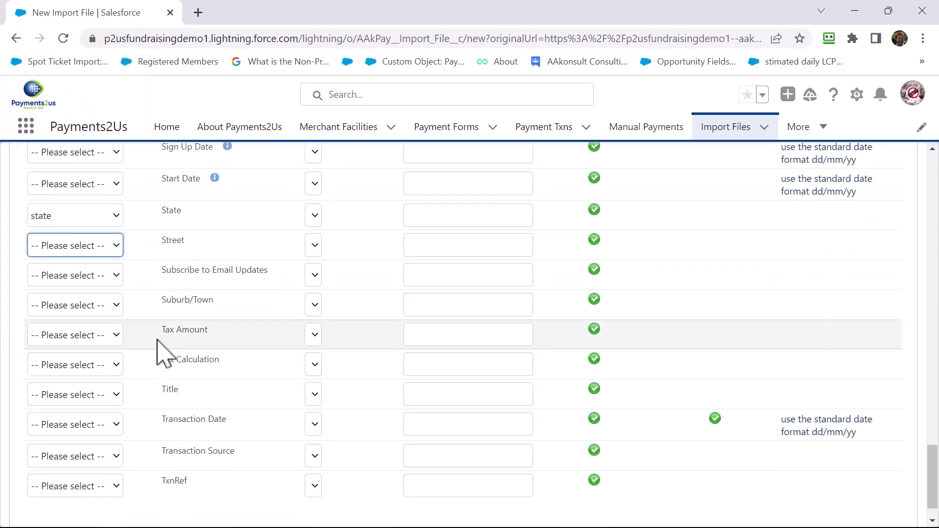
scroll(178, 329, up, 4)
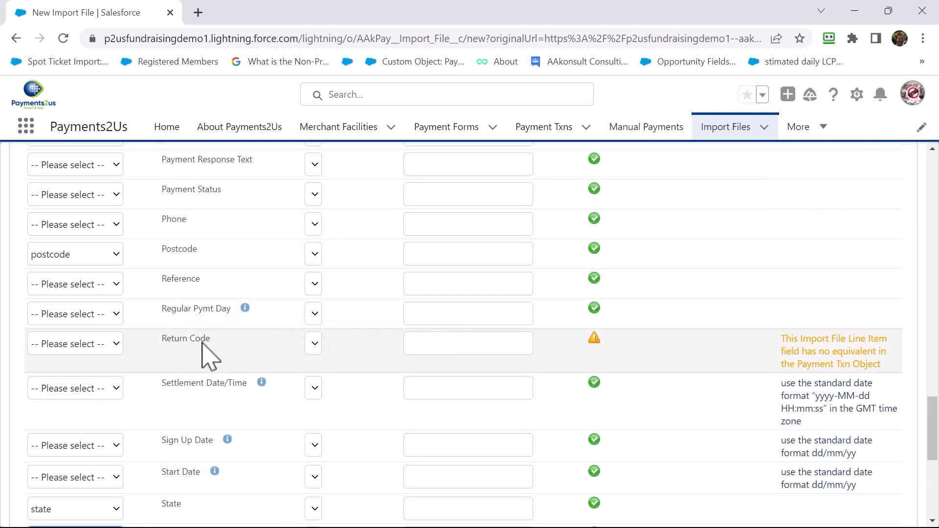
scroll(230, 416, down, 5)
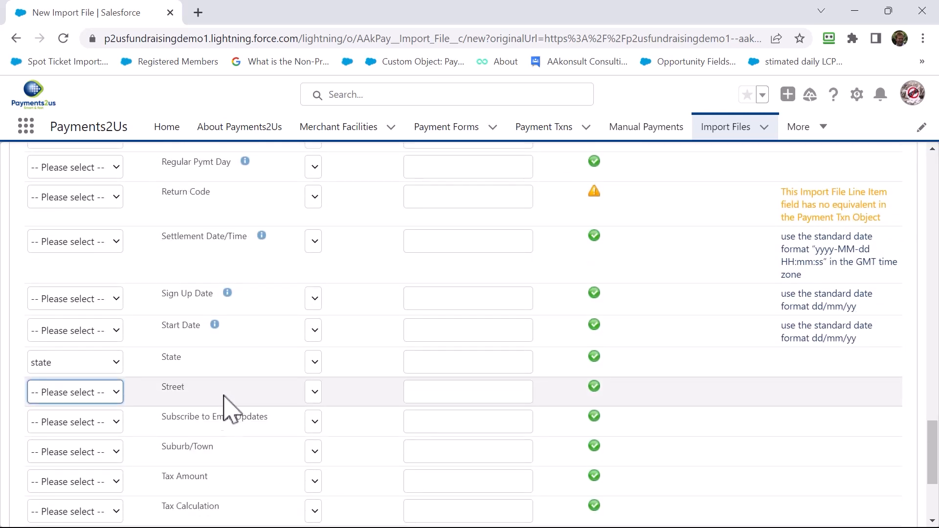
- Name the Import Type Template "Everyday Heror" and save the mapping
scroll(243, 390, up, 20)
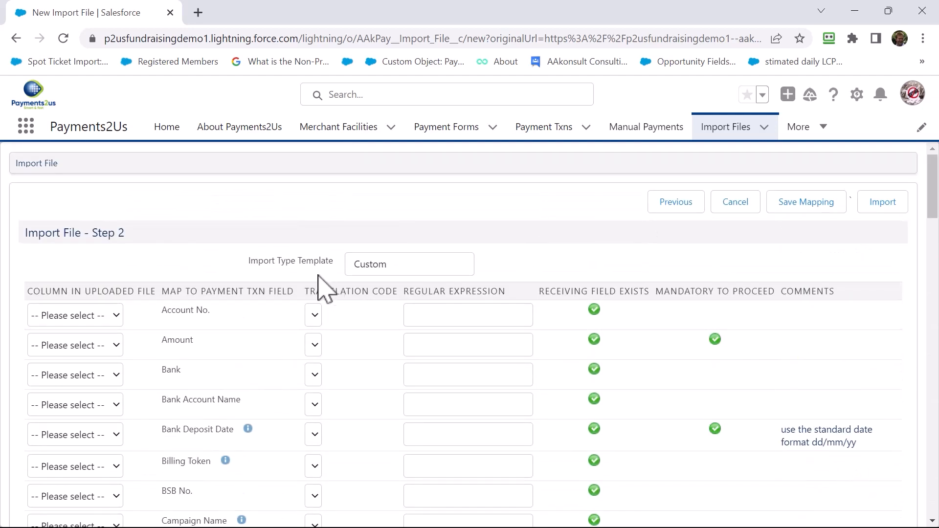
double_click(384, 263)
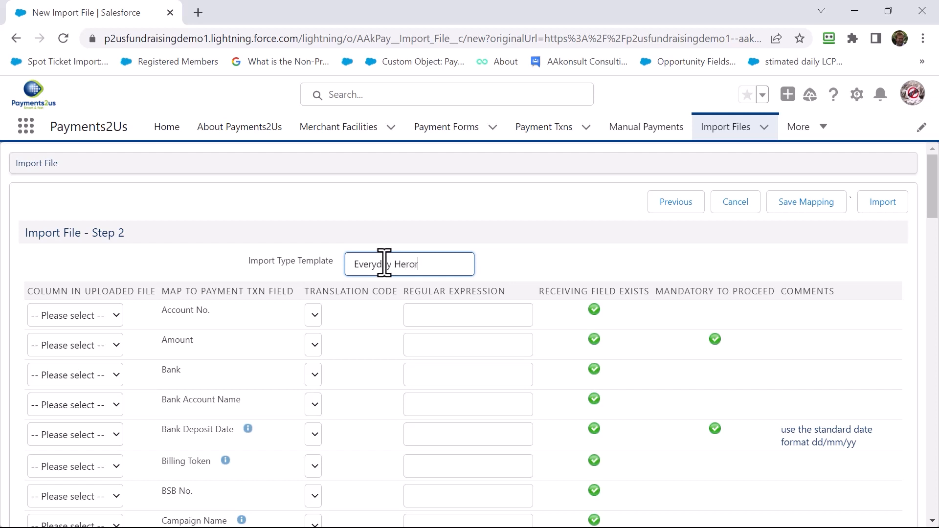
click(801, 210)
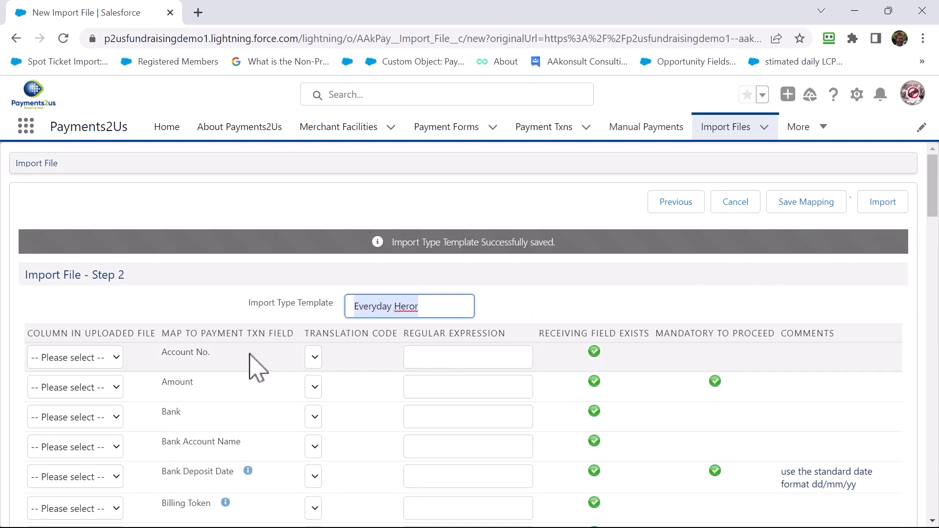
- Import the file with the saved mapping and close the Uploading Progress page once the upload completes
click(884, 203)
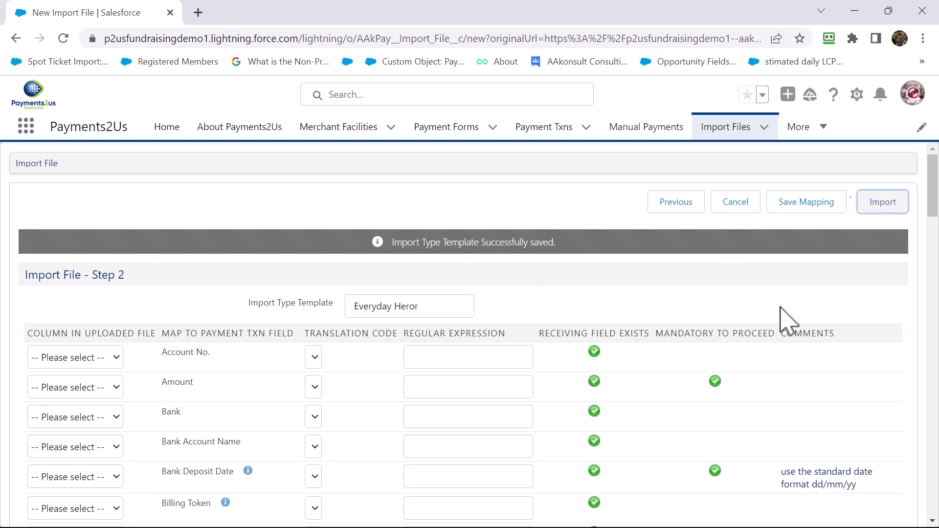
scroll(787, 321, down, 20)
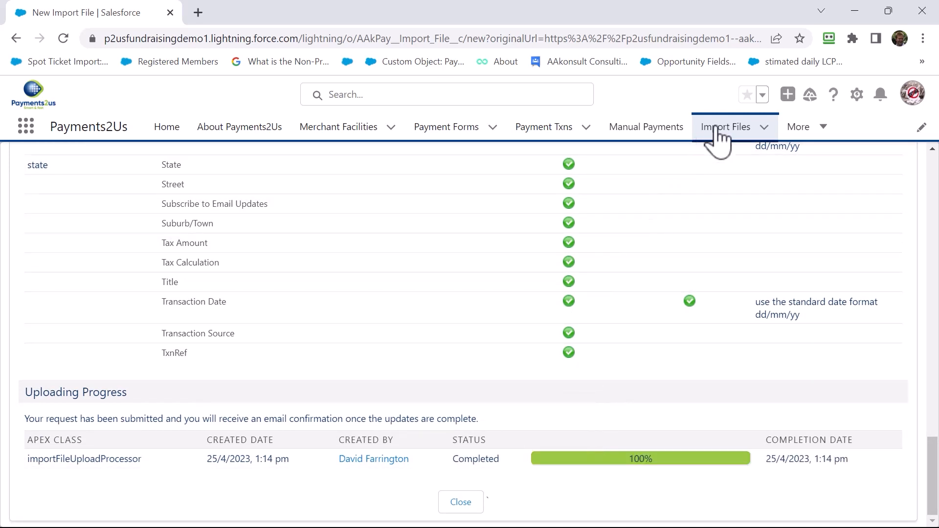
click(462, 502)
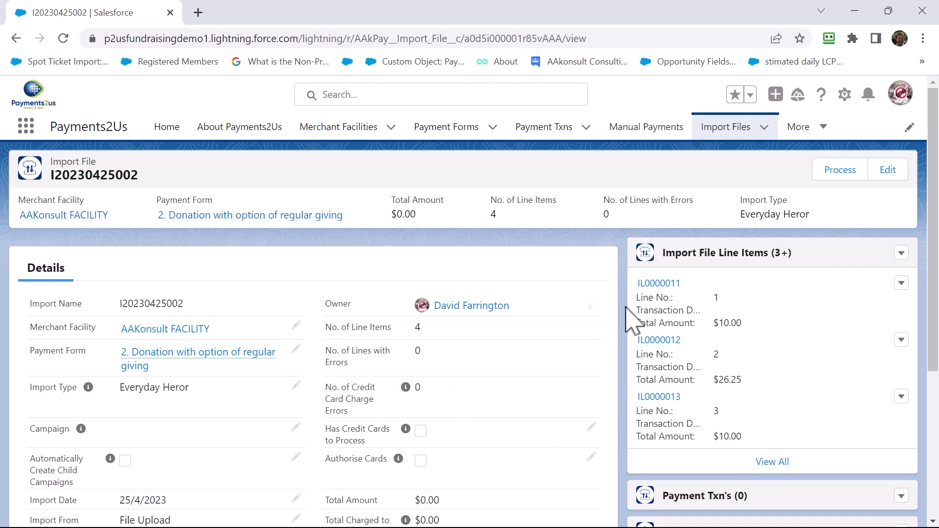
- Open the first import file line item, check its contact and fundraiser details, and return to its parent import file
click(659, 284)
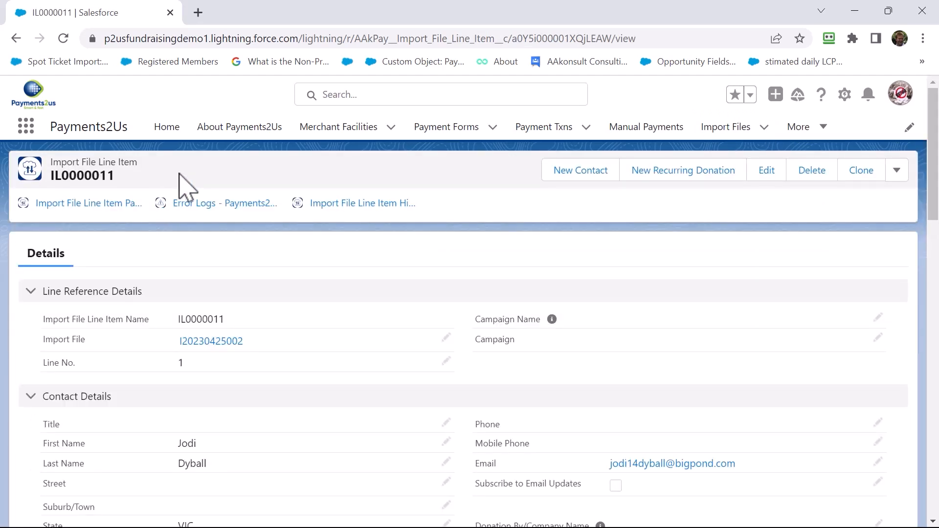
scroll(244, 318, down, 1)
scroll(247, 323, down, 2)
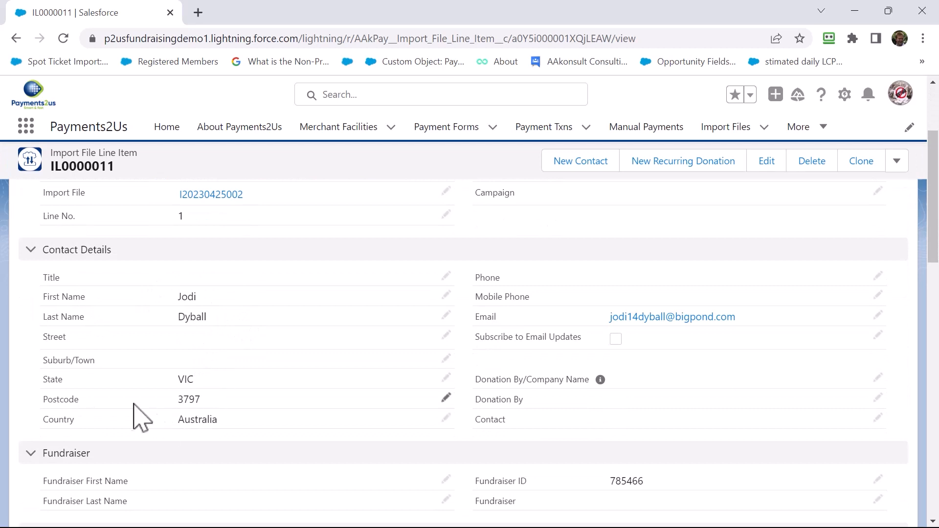
scroll(172, 425, up, 3)
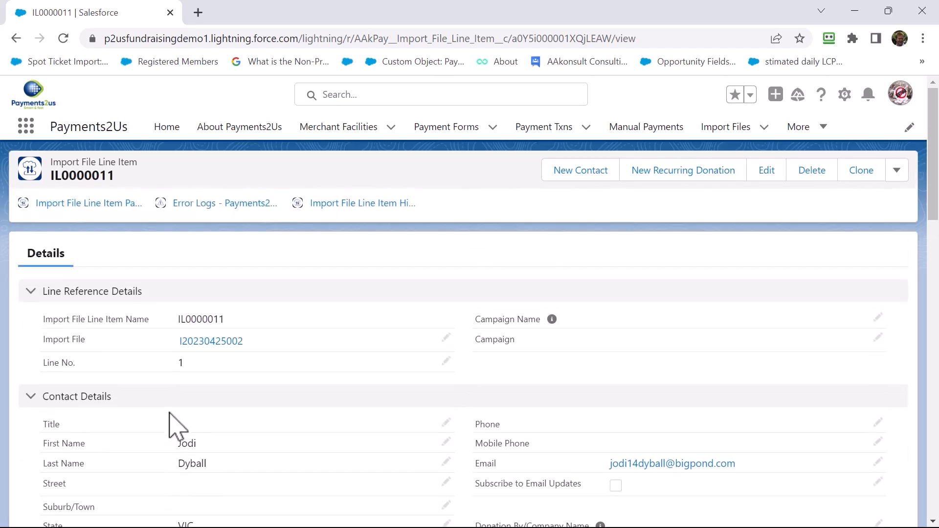
click(206, 342)
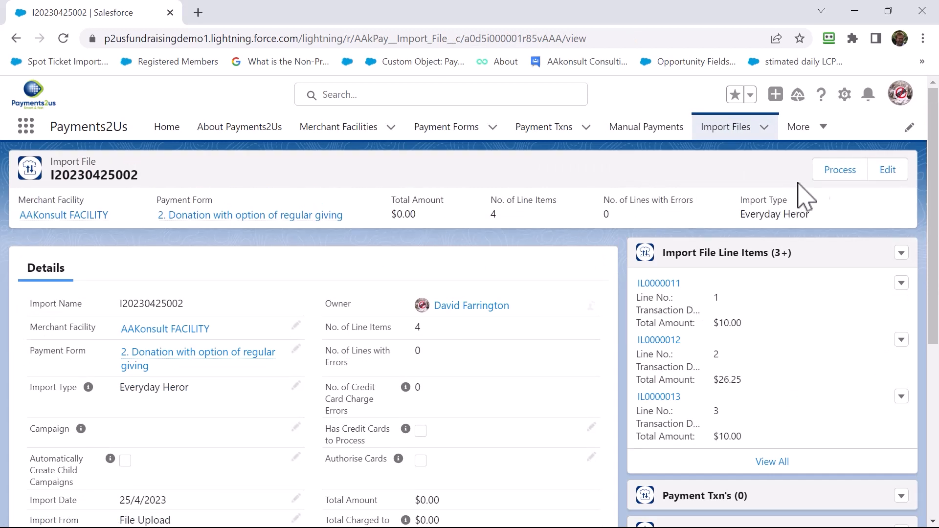
- Process the uploaded items' transactions for the import file and check the updating progress
click(834, 178)
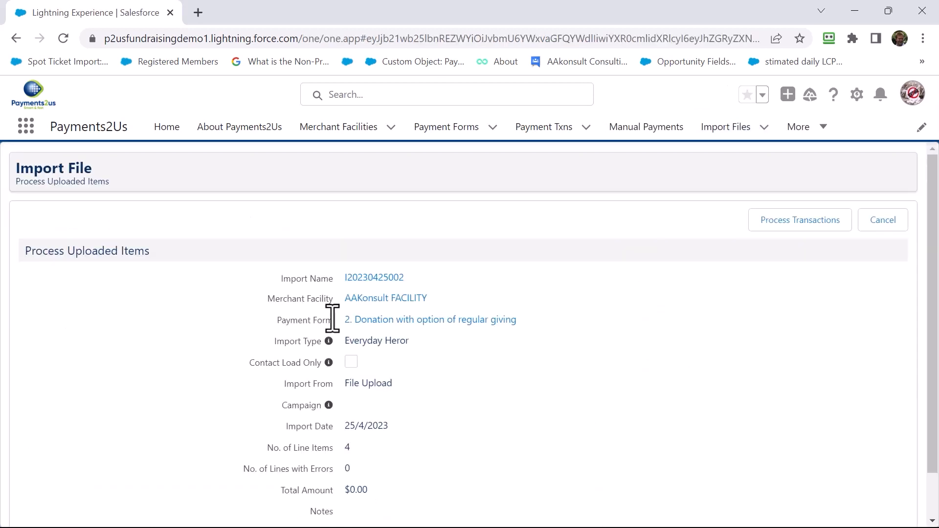
click(803, 223)
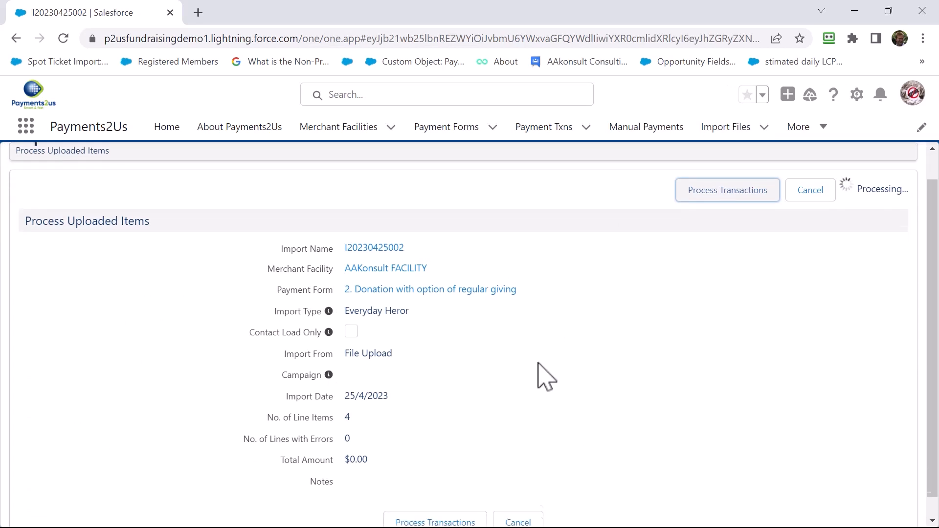
scroll(546, 376, down, 3)
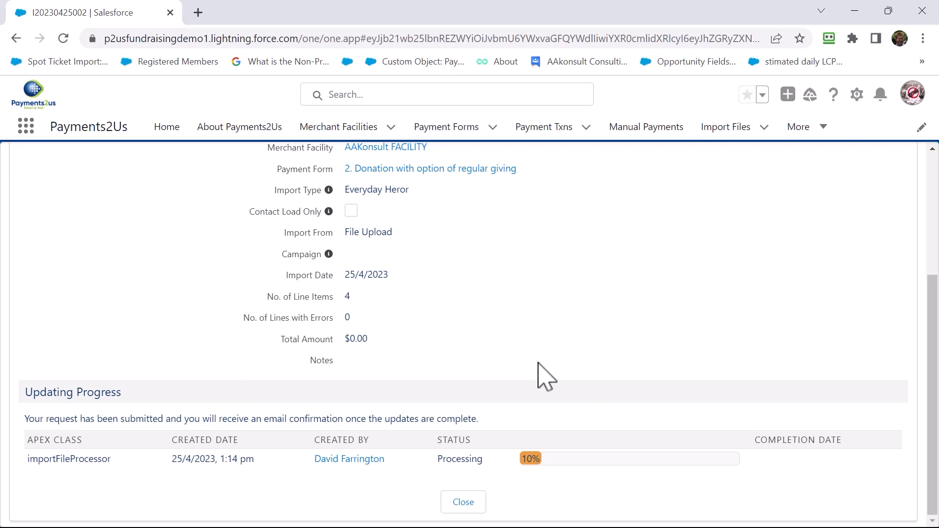
- Close the updating progress page, switch the Payment Txns list to the Today's Transactions view, and pin it
click(465, 502)
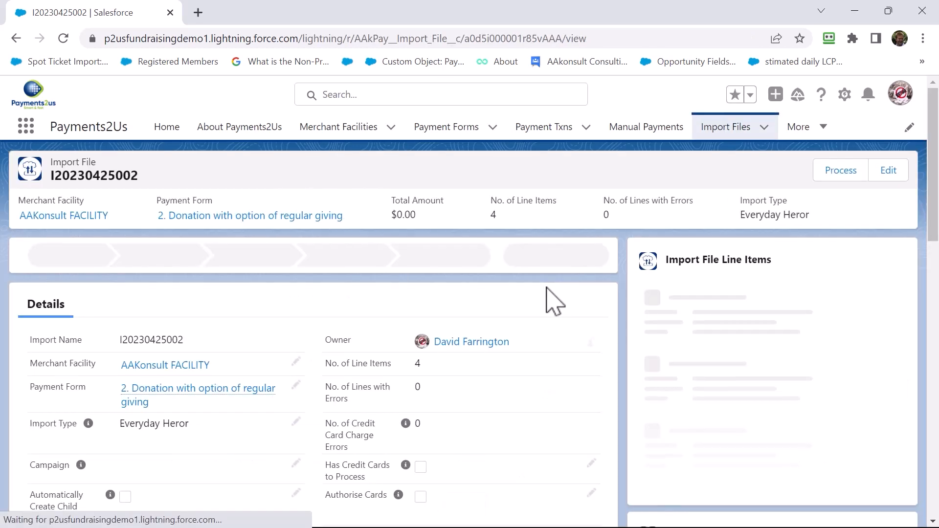
click(539, 134)
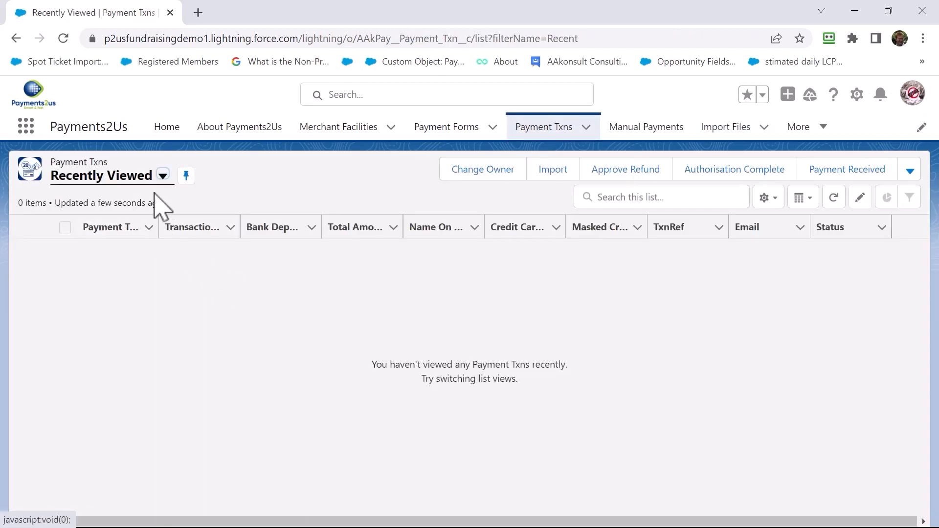
click(163, 175)
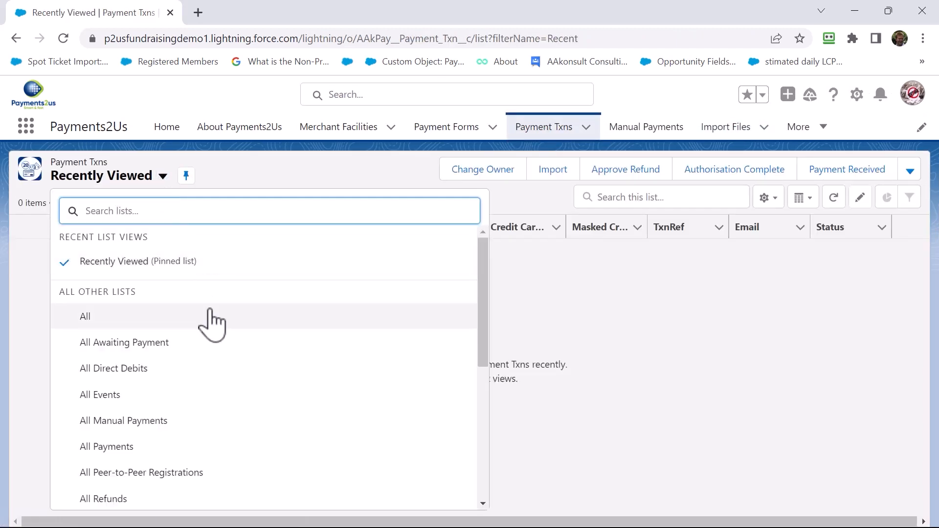
scroll(211, 342, down, 5)
click(122, 472)
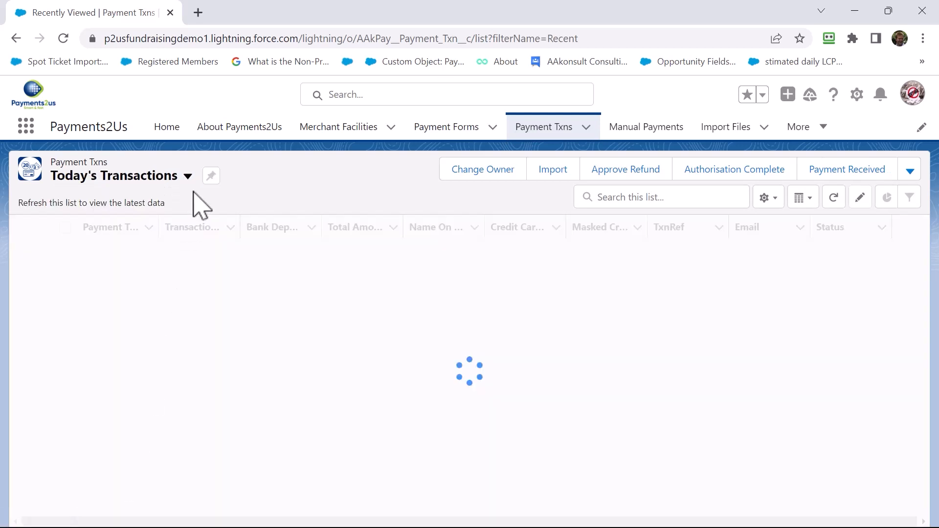
click(211, 176)
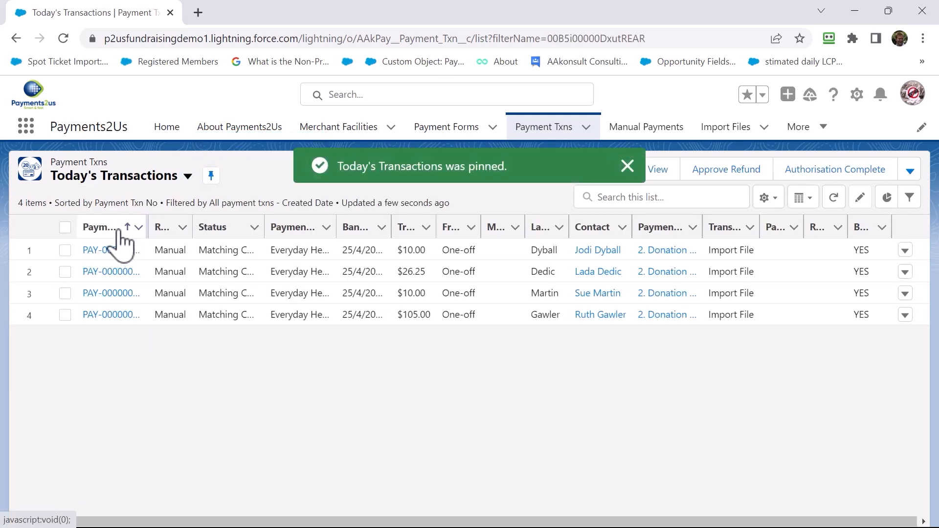
- Sort today's transactions by payment transaction number in descending order and examine the first transaction's status and record matching details
click(120, 229)
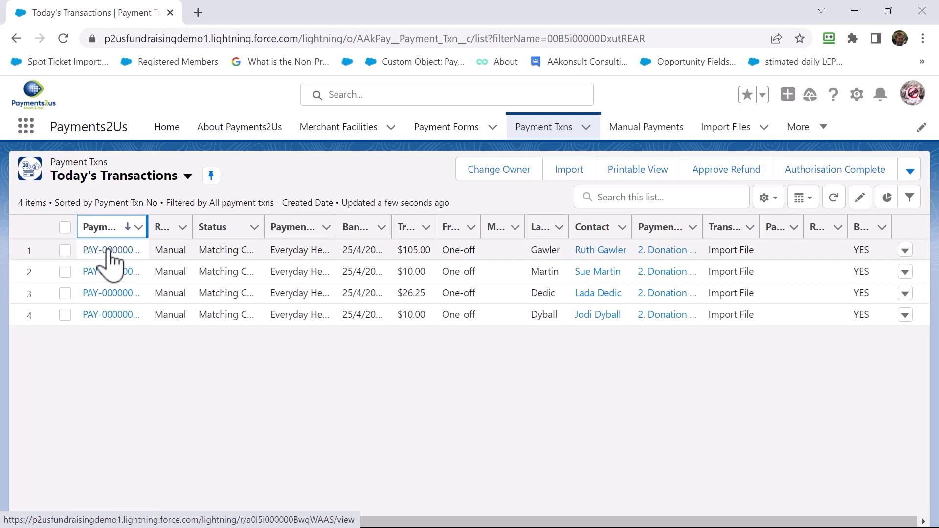
click(109, 250)
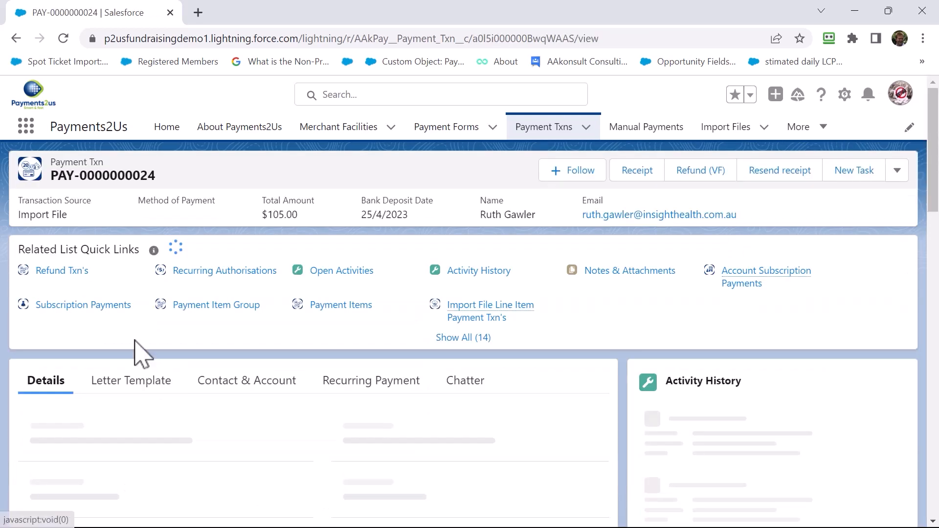
scroll(142, 420, down, 2)
scroll(139, 420, down, 3)
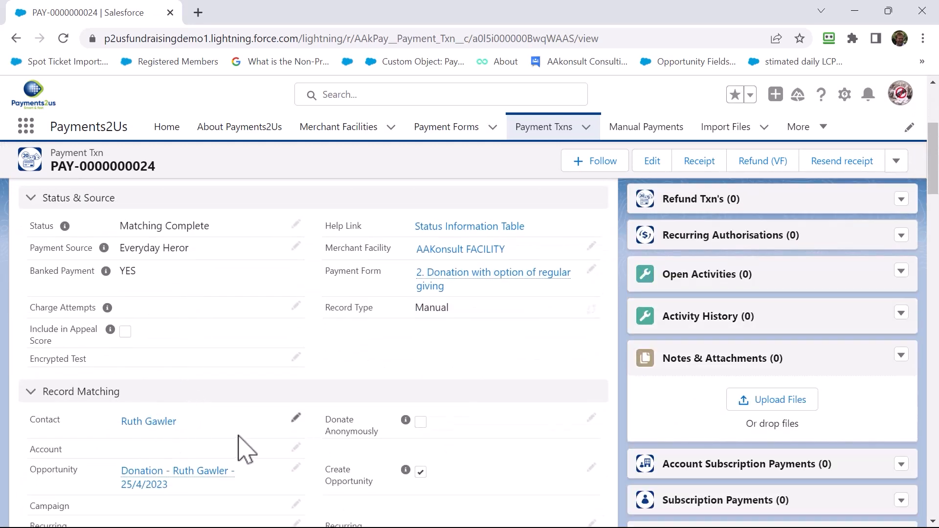
scroll(244, 449, down, 3)
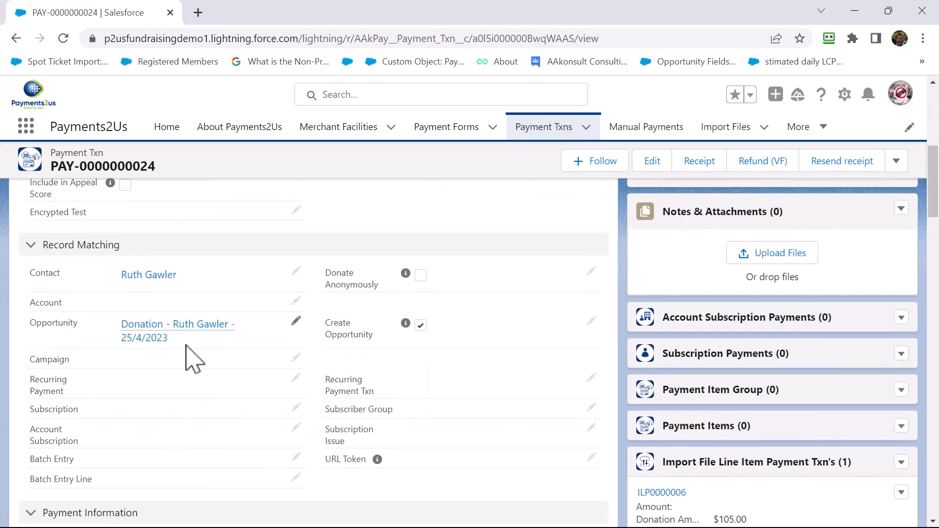
- Open the contact matched to the payment transaction and review its address, communication preferences and donation information
click(145, 276)
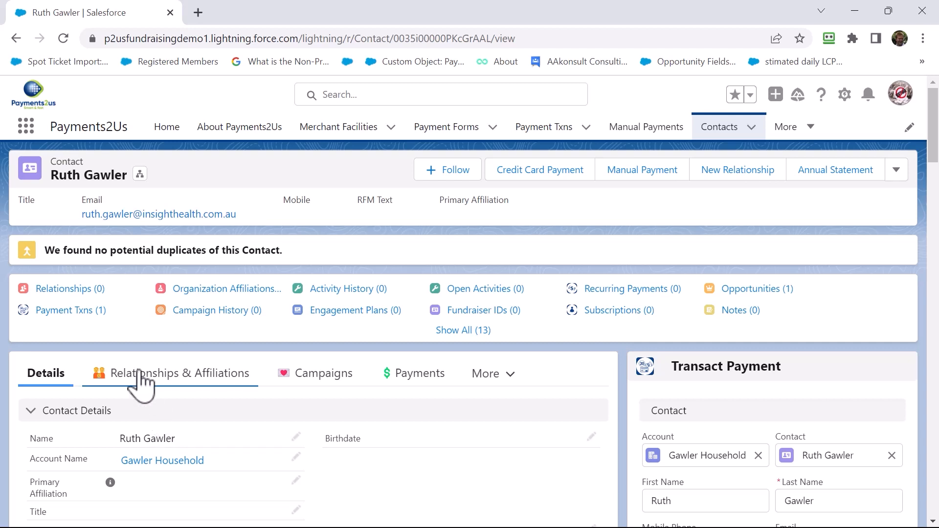
mouse_move(81, 314)
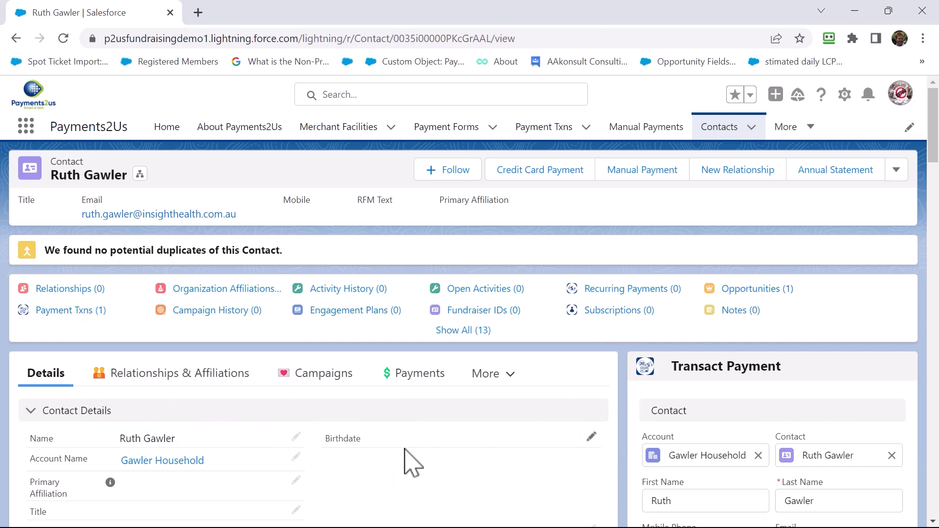
scroll(410, 462, down, 7)
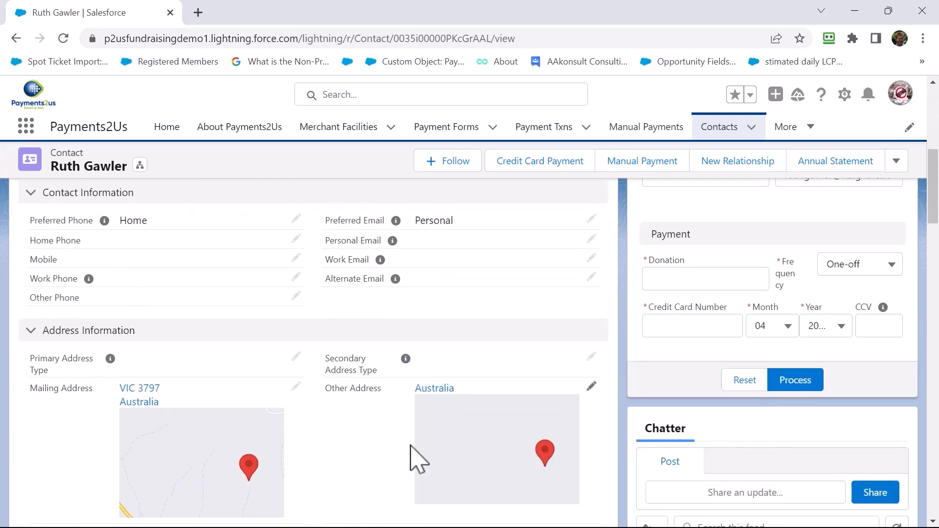
scroll(411, 446, down, 1)
scroll(308, 369, down, 6)
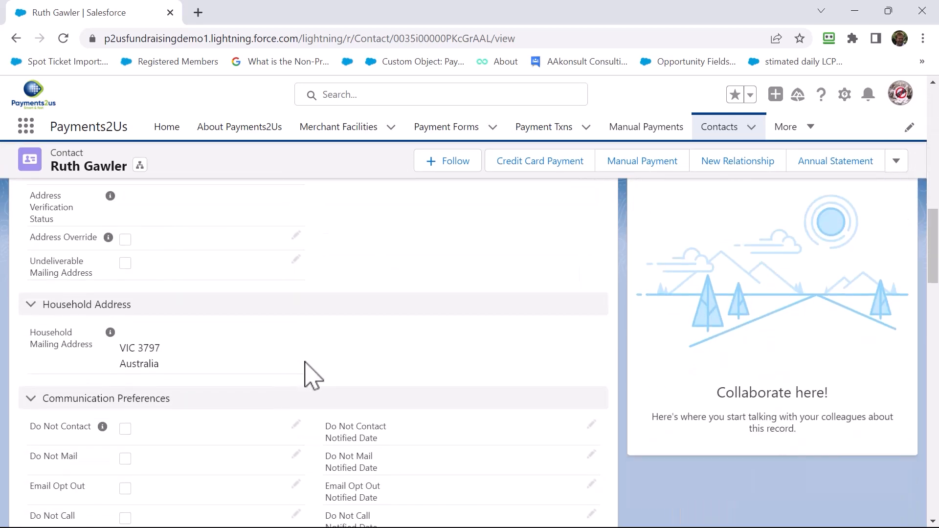
scroll(308, 372, down, 8)
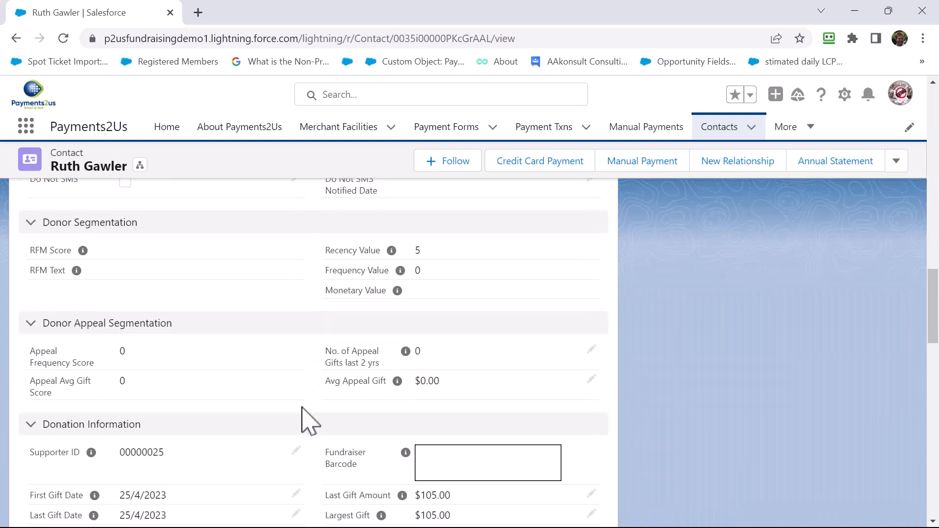
scroll(336, 357, down, 5)
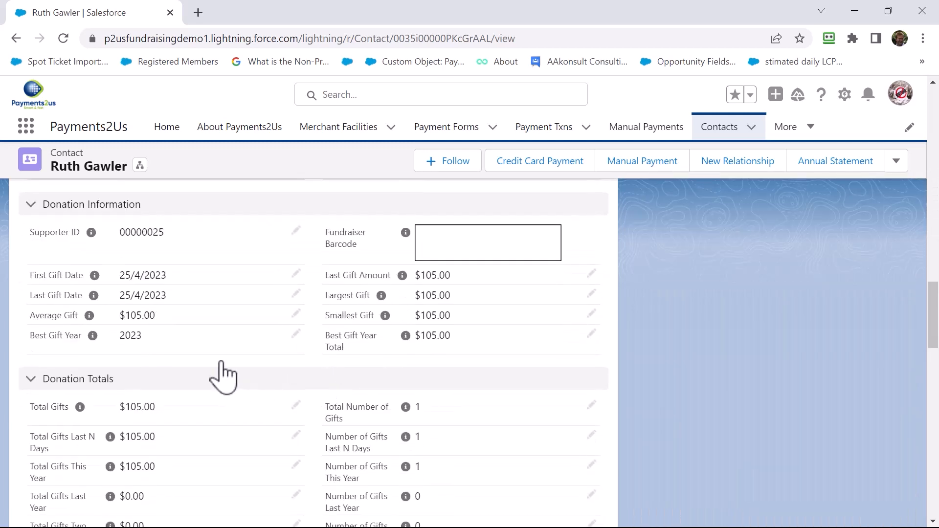